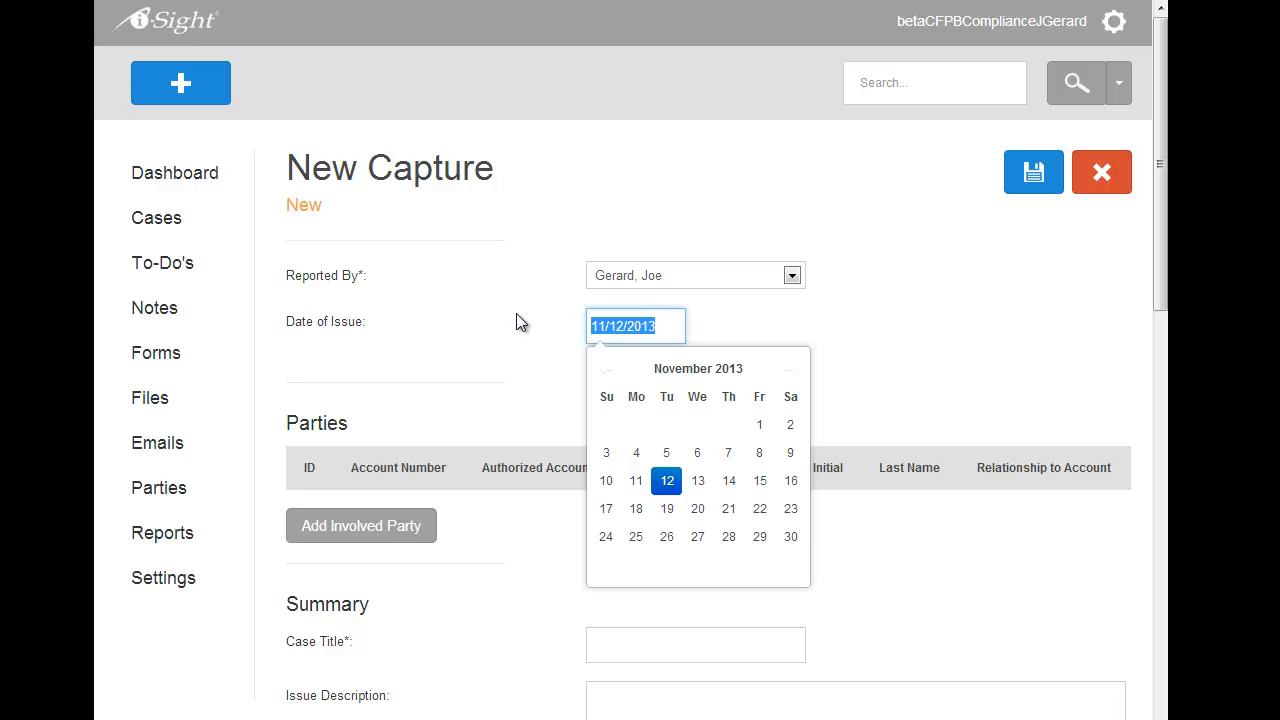
Add a party of type Complainant, filling its details from an existing contact in the party search, and save it
{"action": "left_click", "coordinate": [711, 319]}
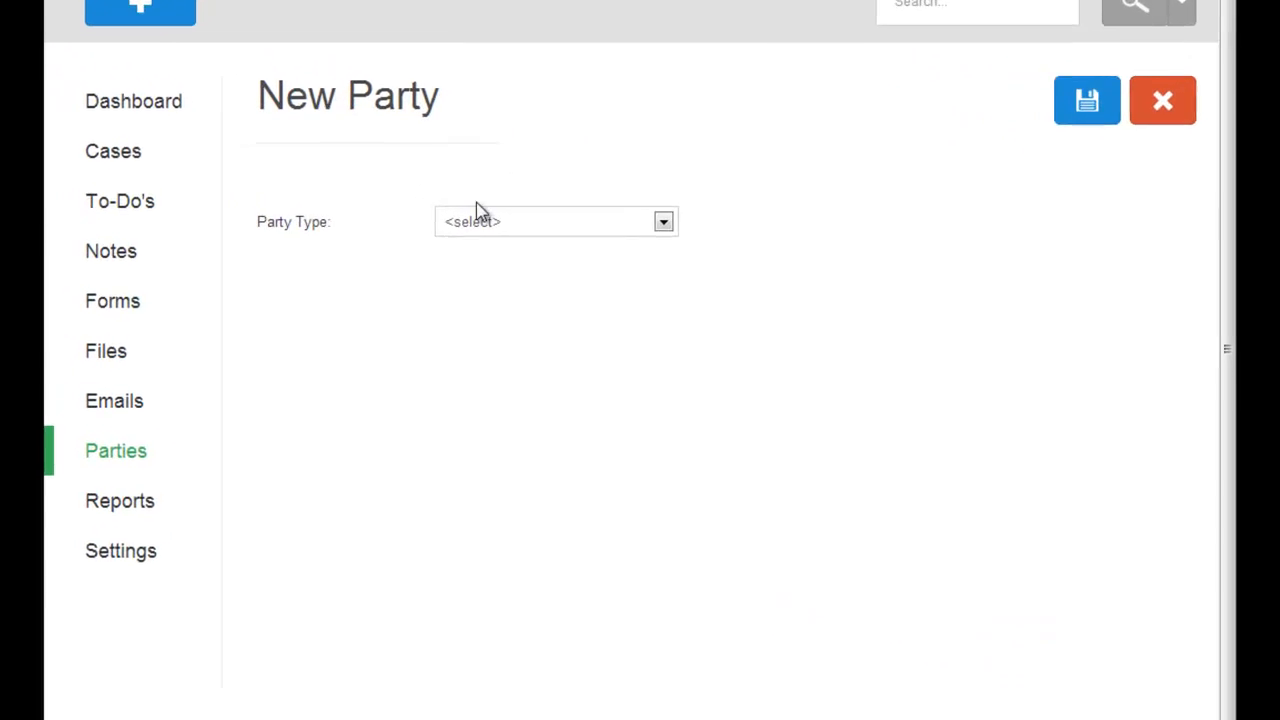
{"action": "left_click", "coordinate": [476, 215]}
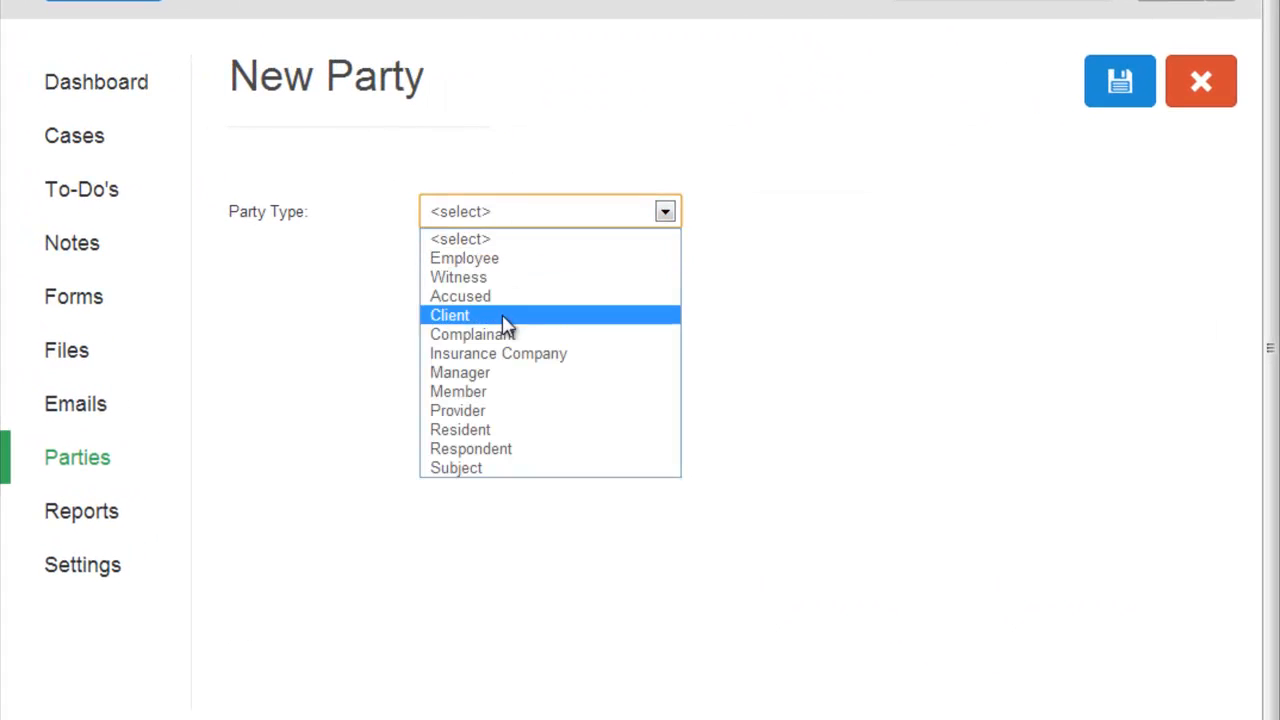
{"action": "left_click", "coordinate": [505, 333]}
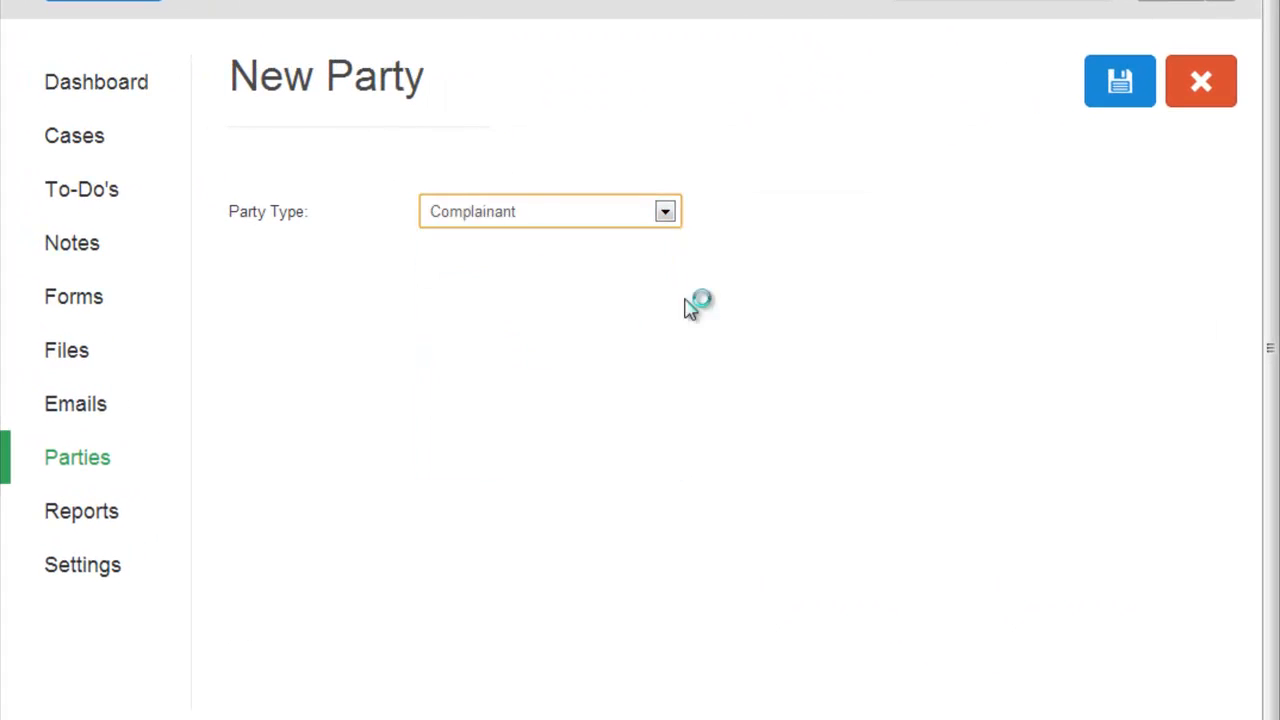
{"action": "left_click", "coordinate": [645, 289]}
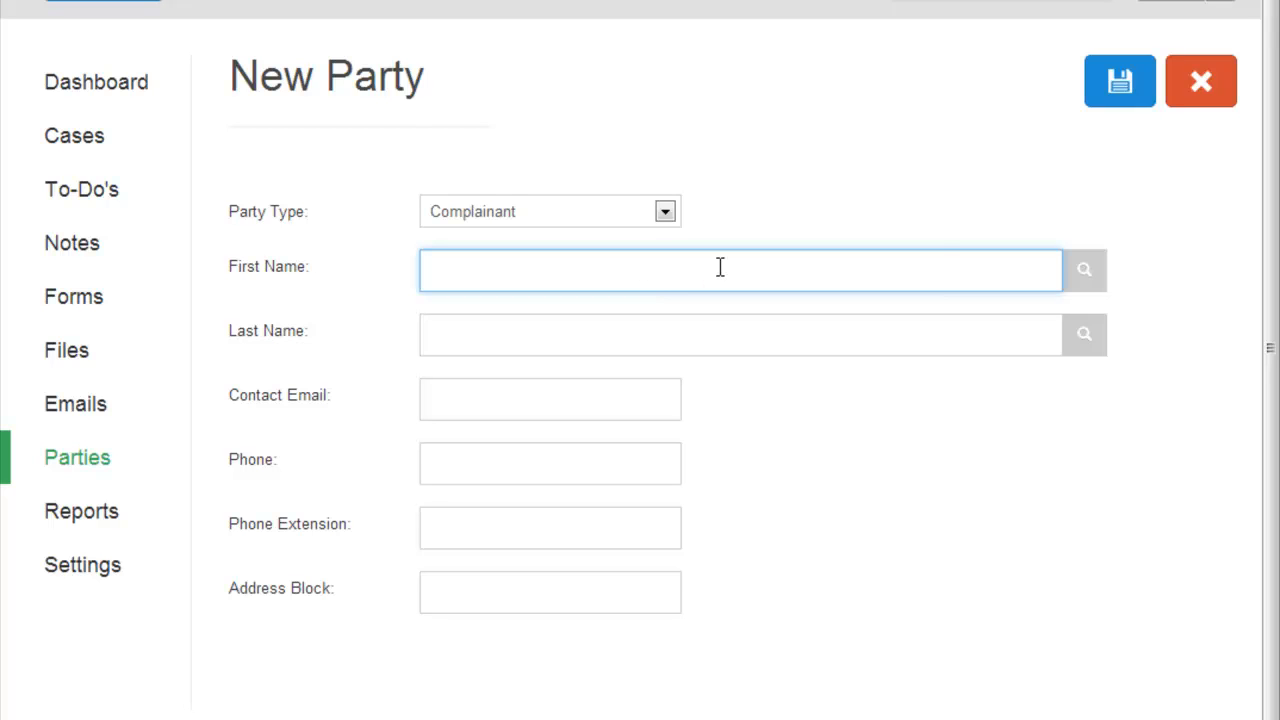
{"action": "left_click", "coordinate": [1084, 272]}
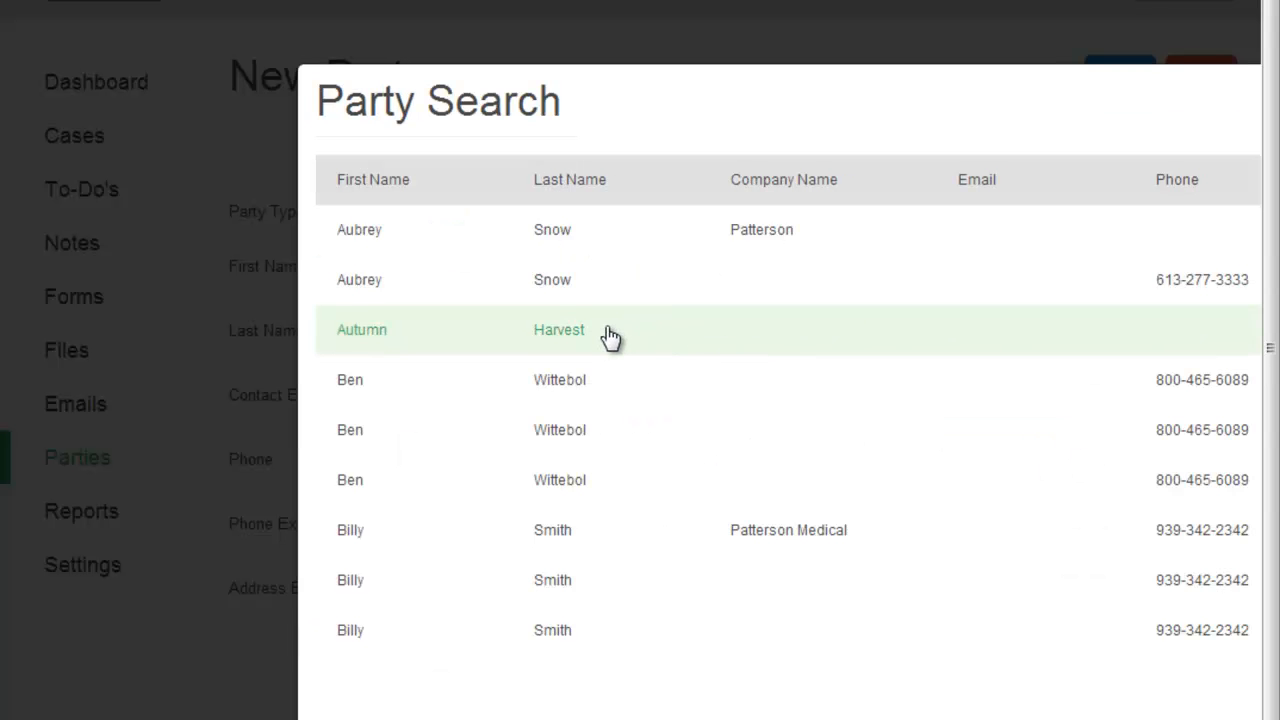
{"action": "left_click", "coordinate": [578, 292]}
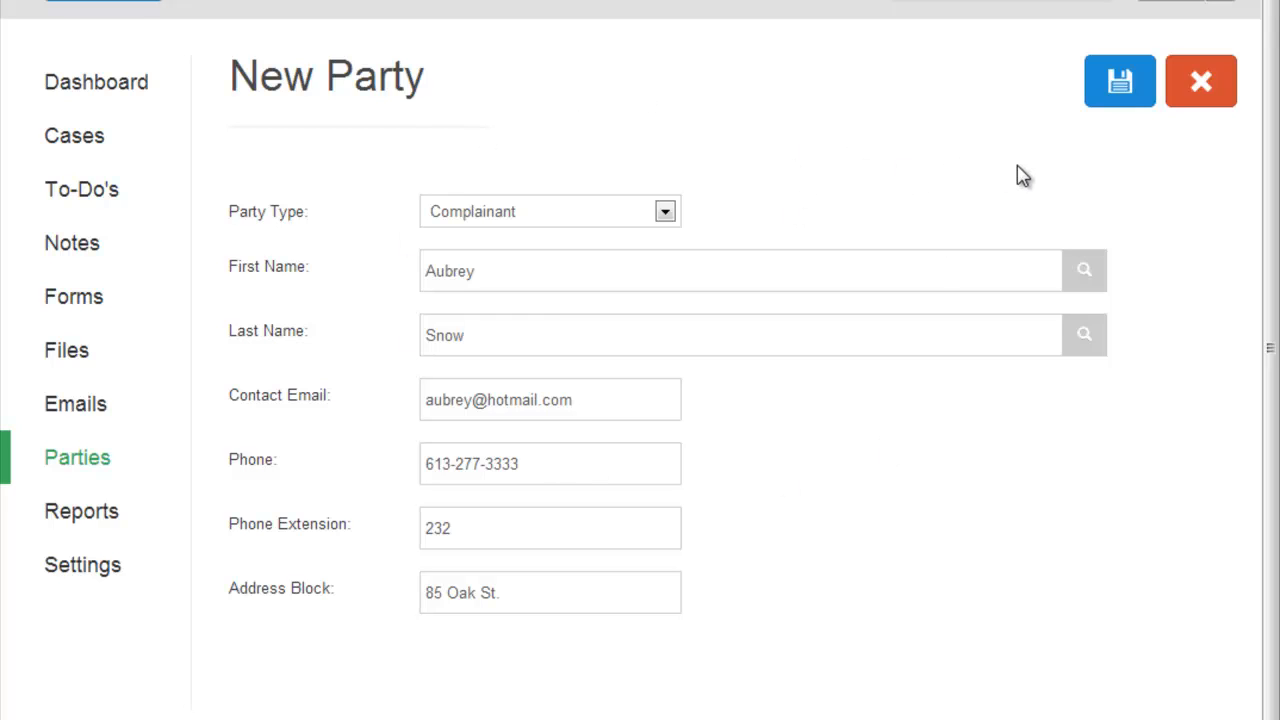
{"action": "left_click", "coordinate": [1126, 84]}
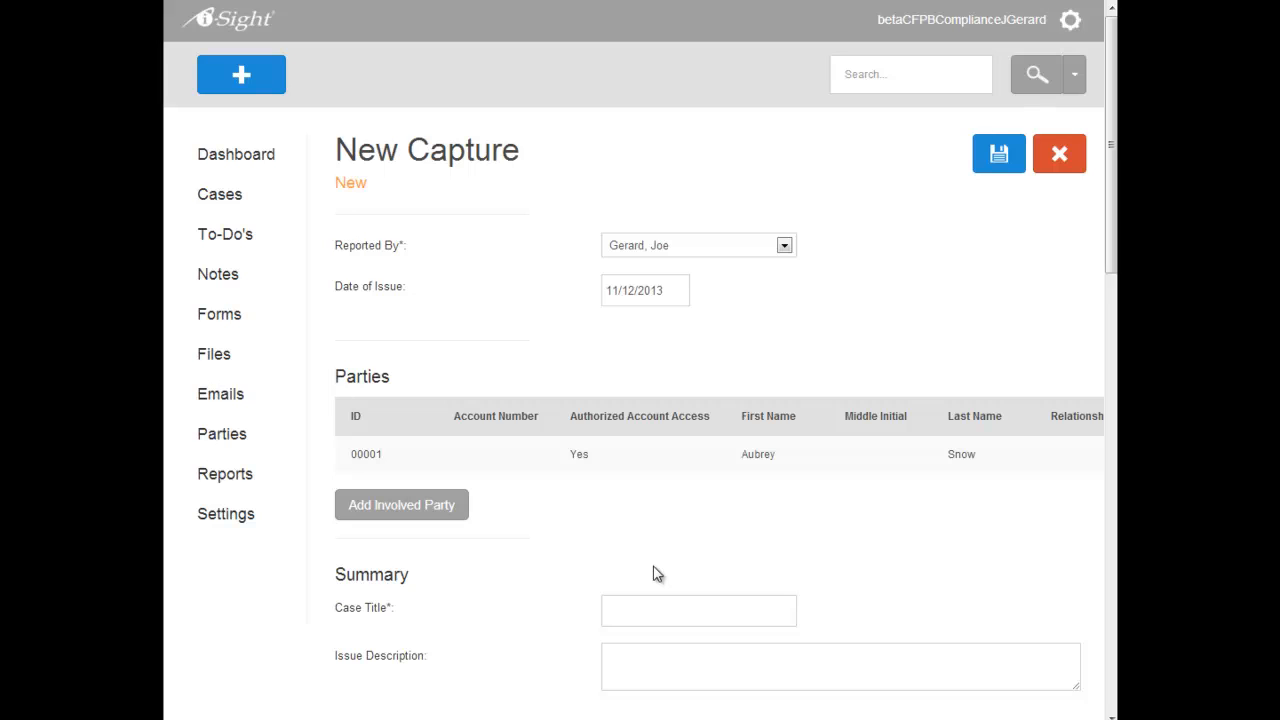
Title the case with the complainant's first name plus "Case" and enter "Describe the complaint" as the issue description
{"action": "left_click", "coordinate": [662, 610]}
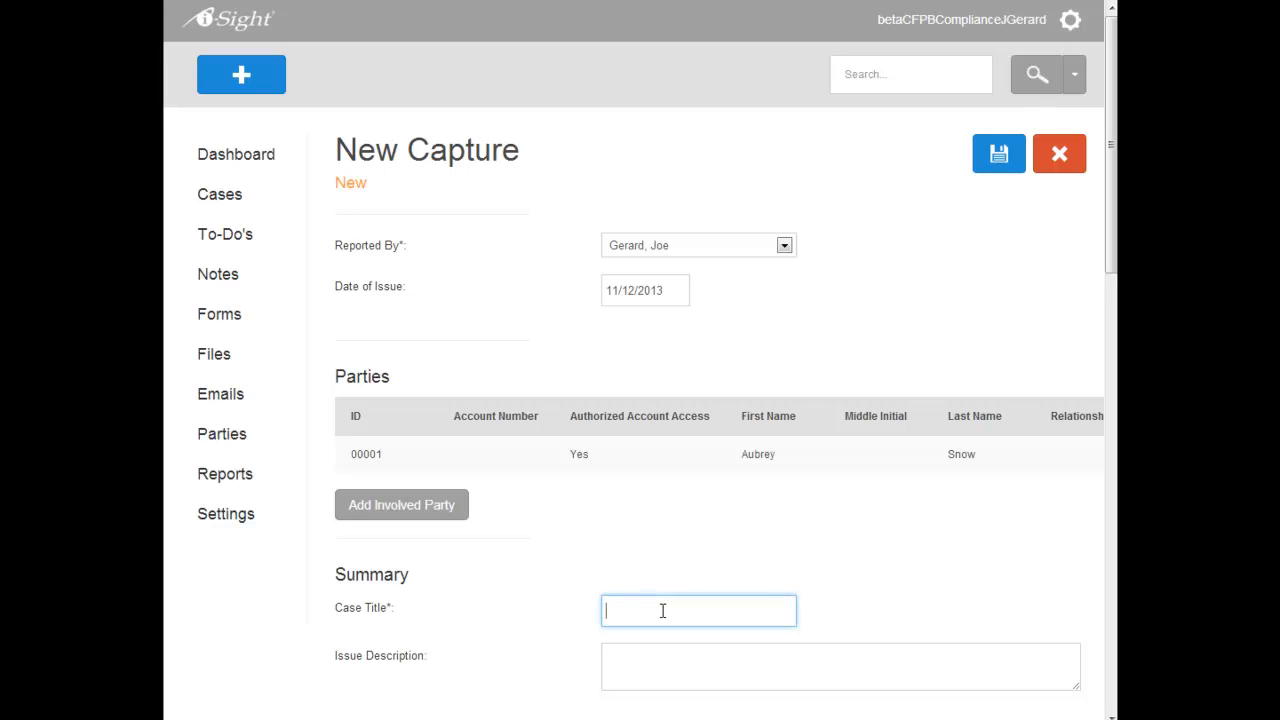
{"action": "type", "text": "Aubrey Case"}
{"action": "key", "text": "Tab"}
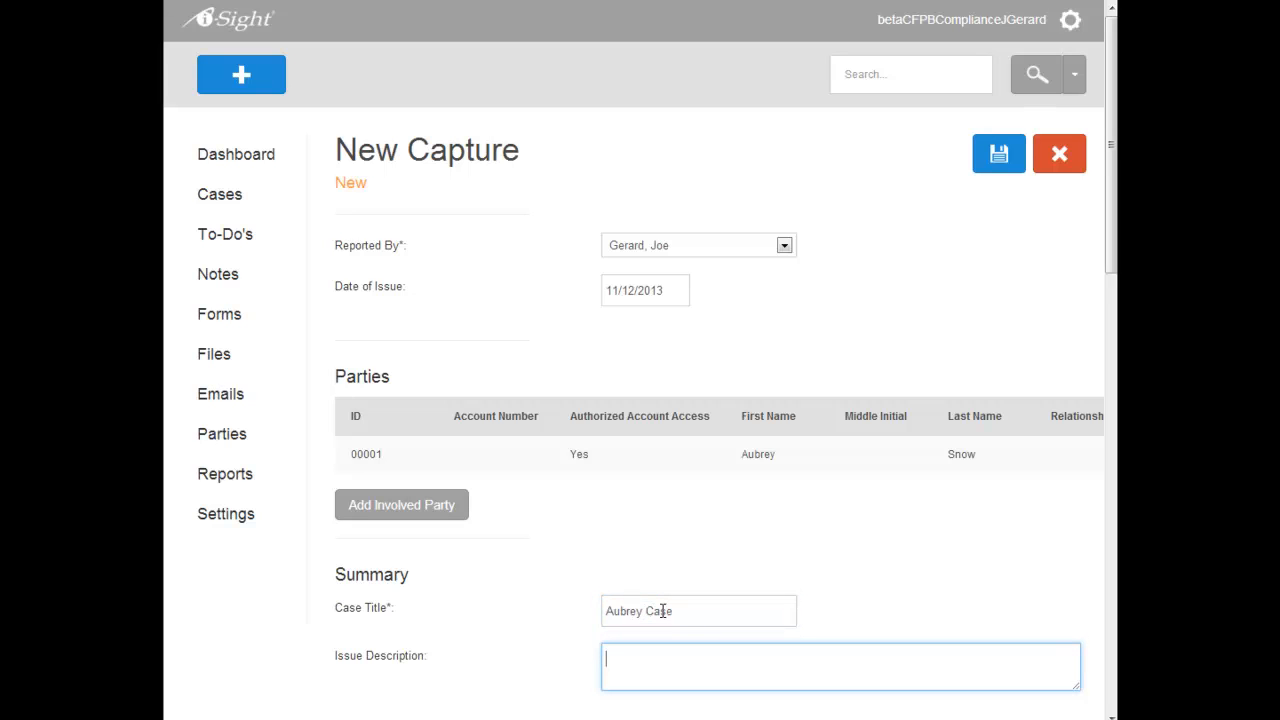
{"action": "type", "text": "Describ the complaint"}
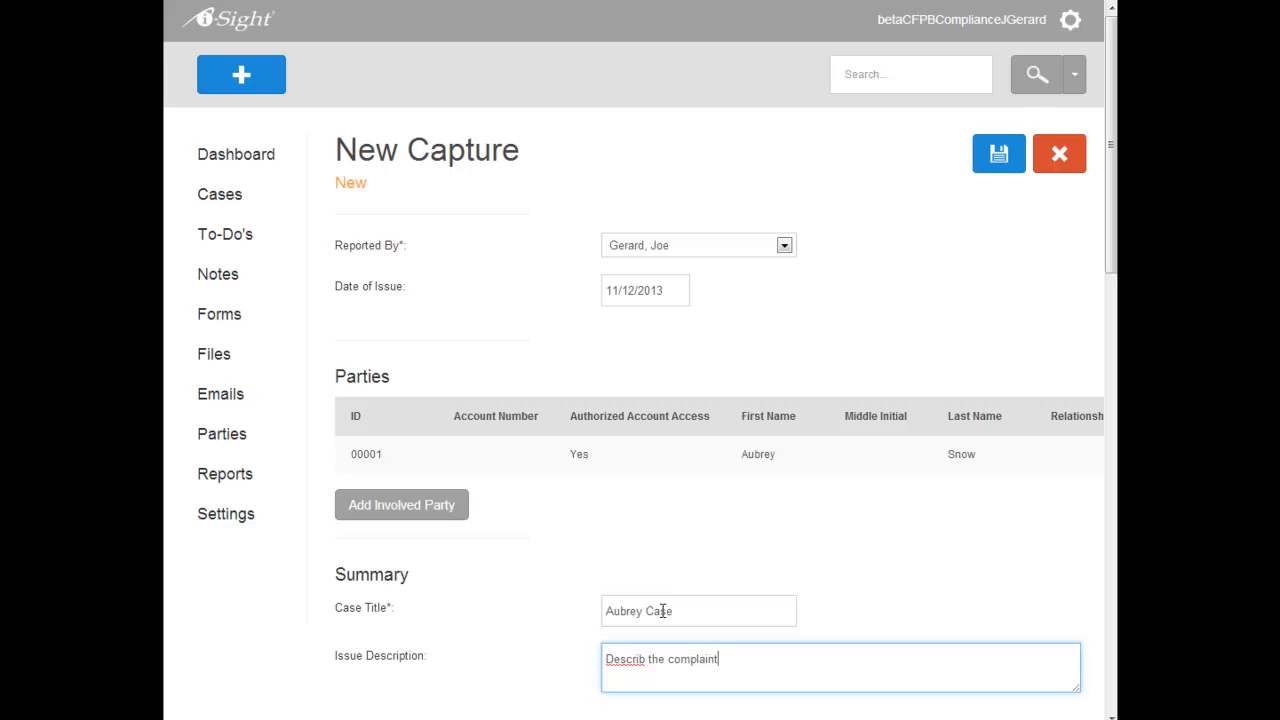
{"action": "right_click", "coordinate": [631, 660]}
{"action": "left_click", "coordinate": [675, 670]}
{"action": "left_click", "coordinate": [776, 612]}
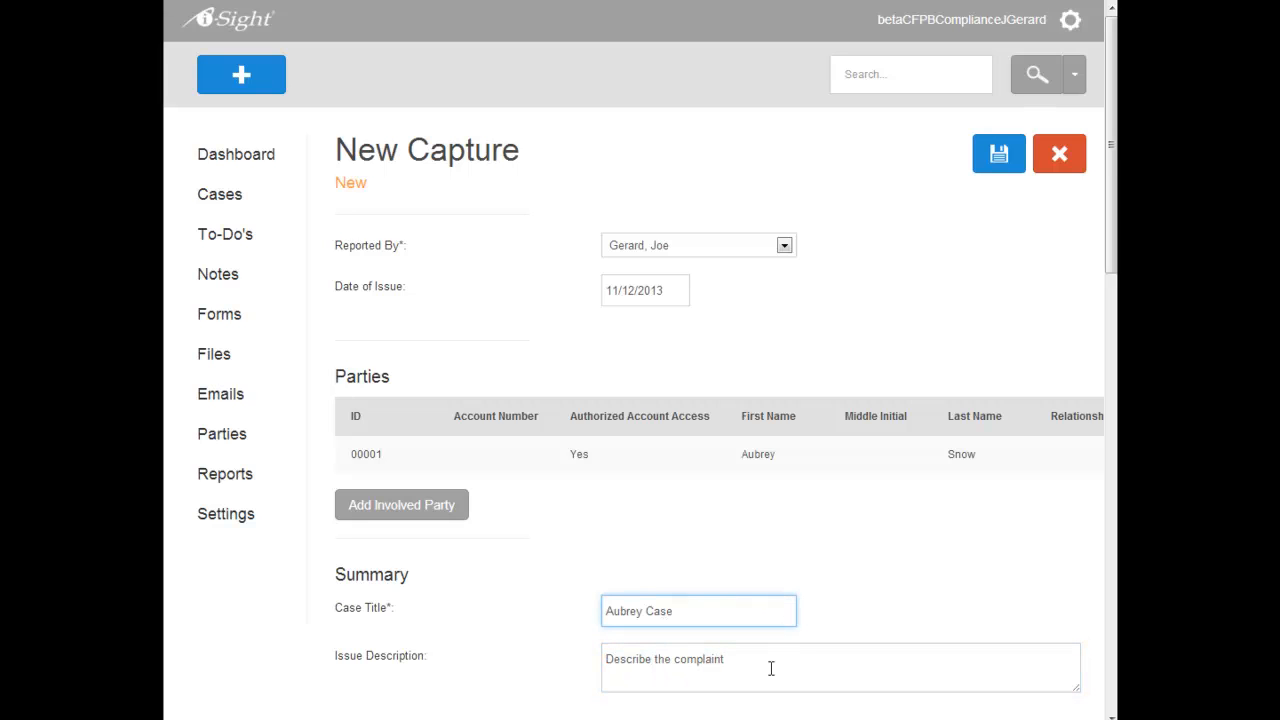
Set the account type to Commercial, the service type to Cash Management Services and the issue type to Online Business Banking
{"action": "scroll", "coordinate": [845, 634], "scroll_direction": "down", "scroll_amount": 3}
{"action": "scroll", "coordinate": [594, 655], "scroll_direction": "down", "scroll_amount": 3}
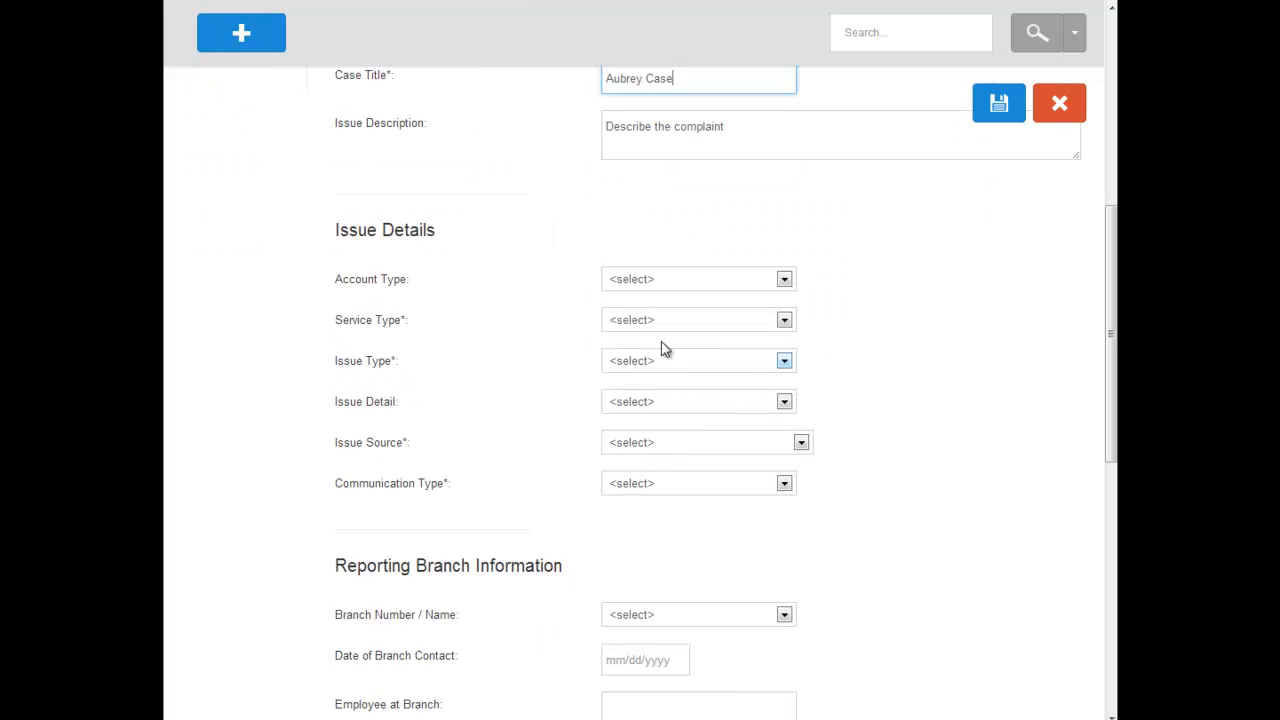
{"action": "left_click", "coordinate": [658, 284]}
{"action": "left_click", "coordinate": [657, 314]}
{"action": "left_click", "coordinate": [637, 321]}
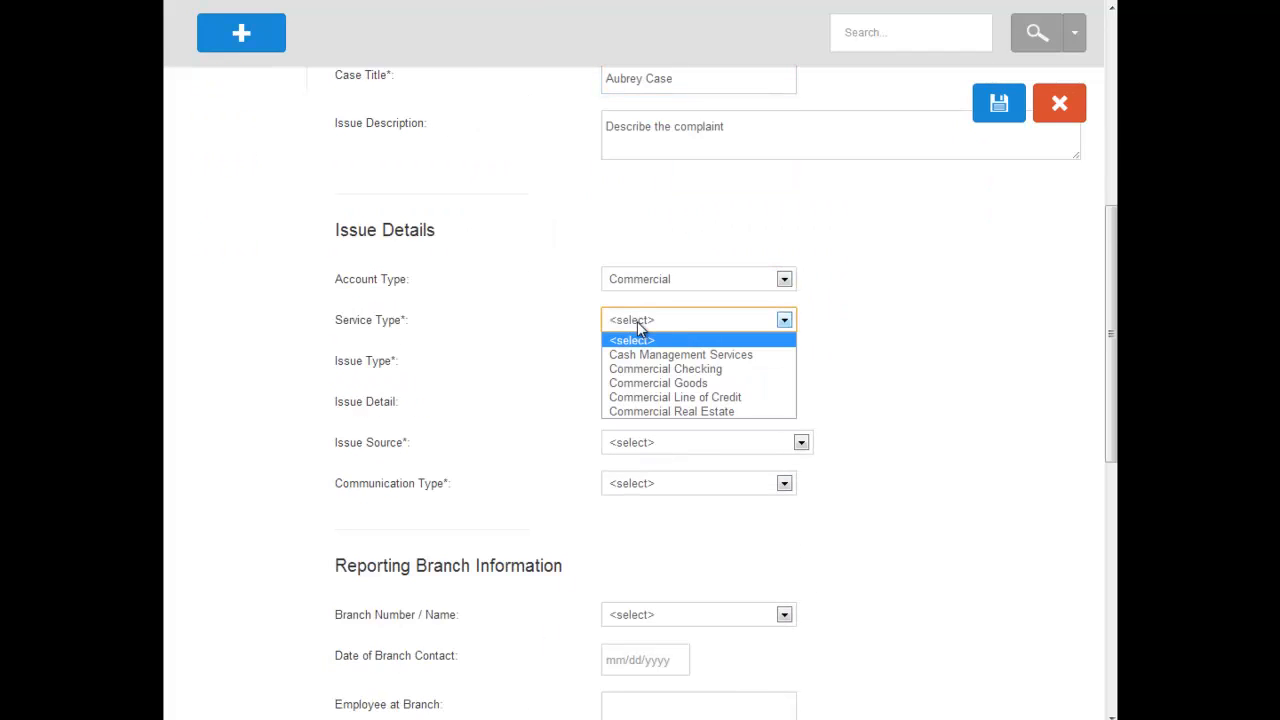
{"action": "left_click", "coordinate": [645, 355]}
{"action": "left_click", "coordinate": [643, 365]}
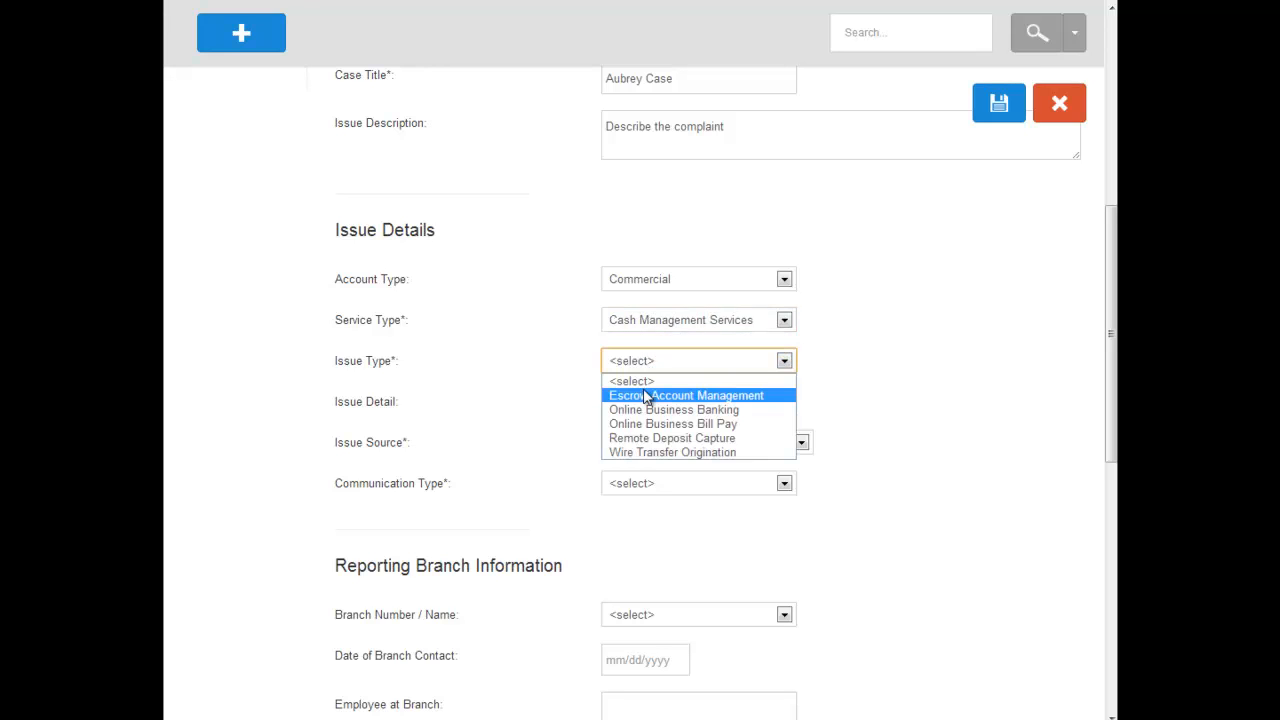
{"action": "left_click", "coordinate": [643, 409]}
Set the issue detail to NA, the issue source to Collections and the communication type to Email
{"action": "left_click", "coordinate": [643, 405]}
{"action": "left_click", "coordinate": [645, 434]}
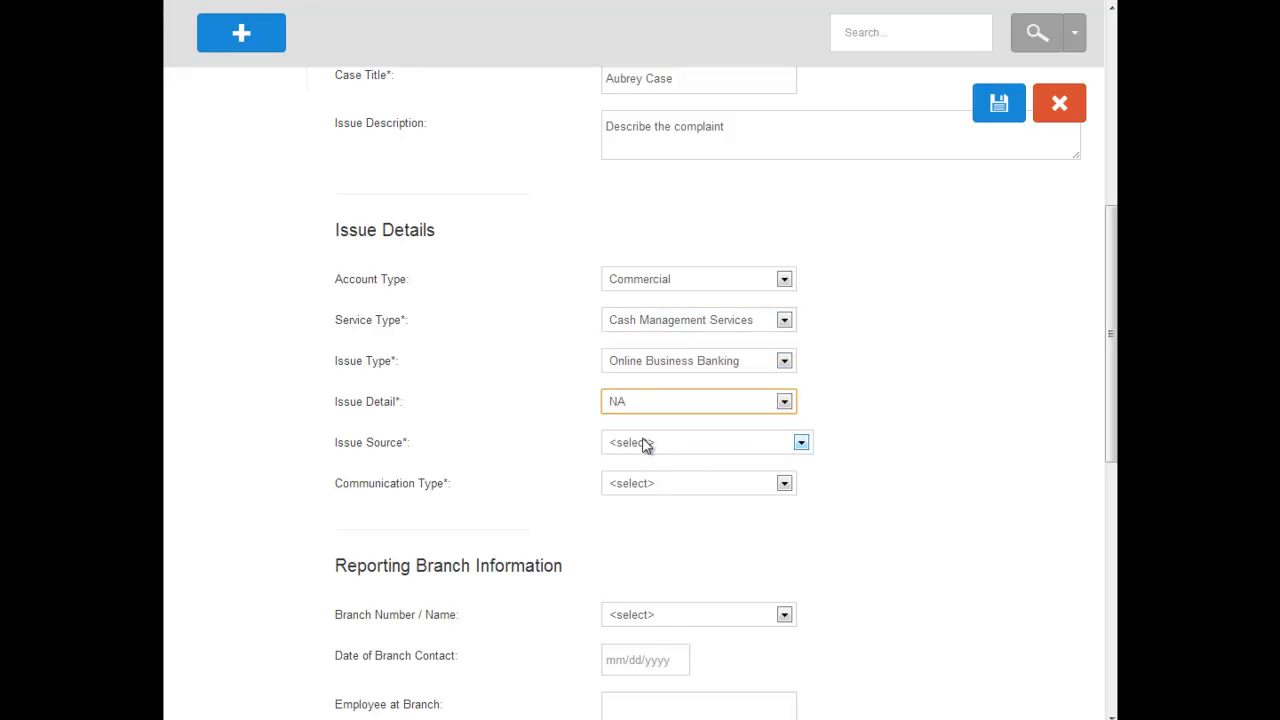
{"action": "left_click", "coordinate": [645, 437]}
{"action": "left_click", "coordinate": [642, 488]}
{"action": "left_click", "coordinate": [645, 486]}
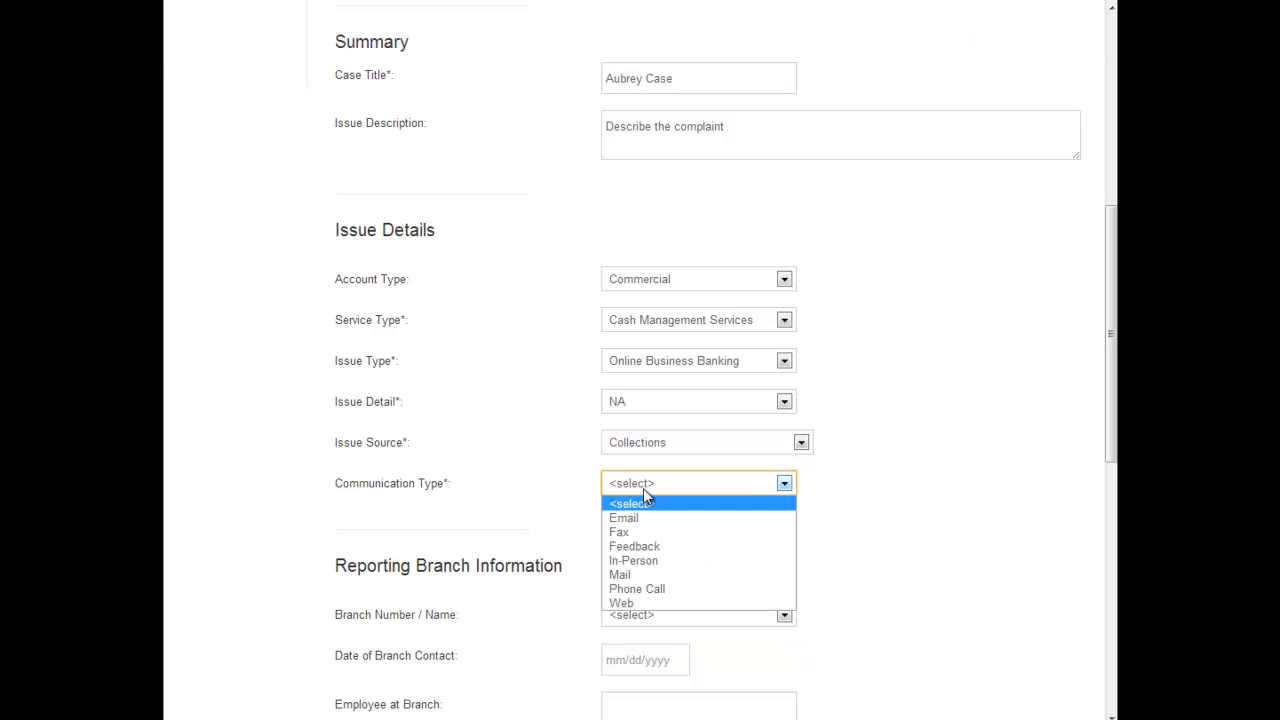
{"action": "left_click", "coordinate": [643, 518]}
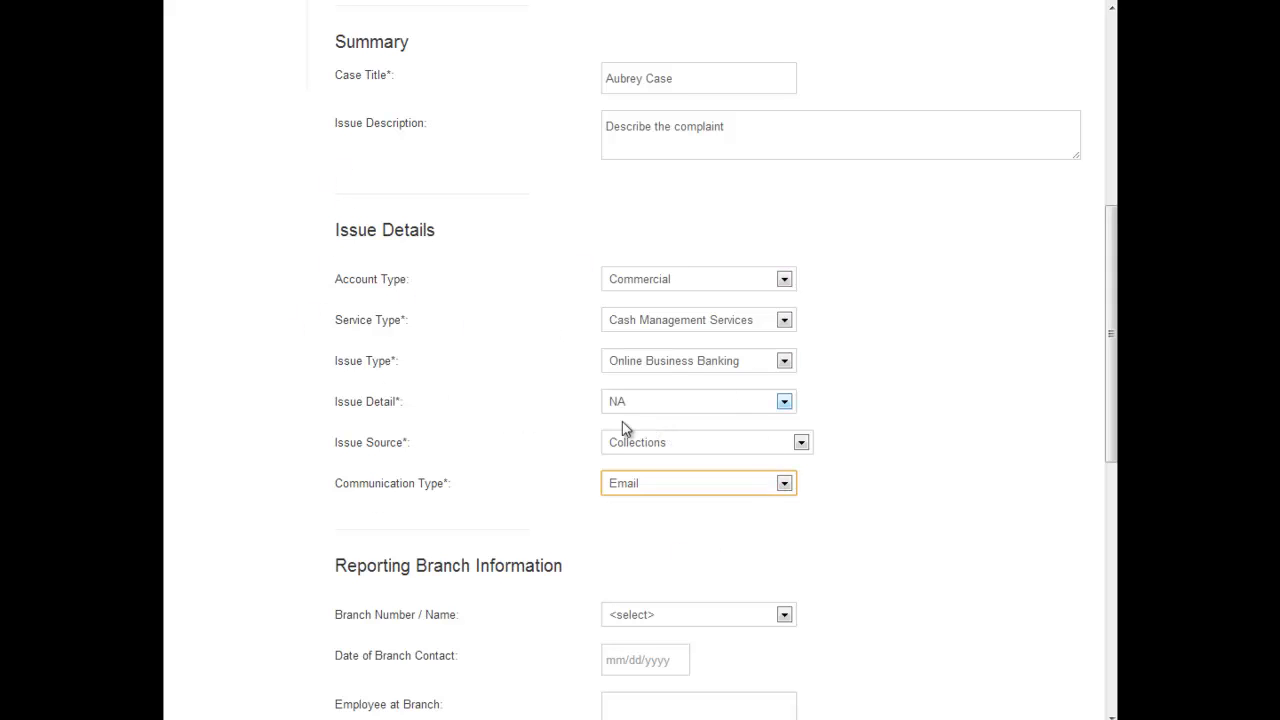
{"action": "left_click", "coordinate": [471, 492]}
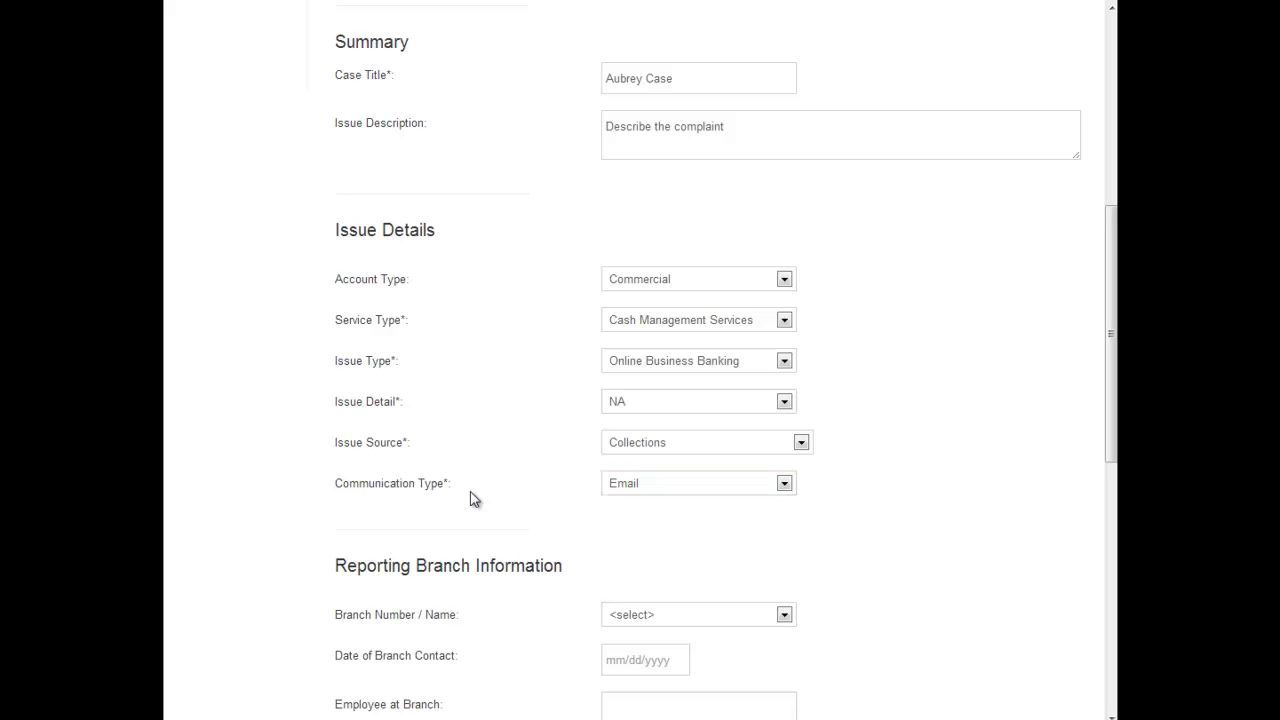
Set the reporting branch to Main Branch - 0000 and the date of branch contact to 11/06/2013
{"action": "scroll", "coordinate": [472, 497], "scroll_direction": "down", "scroll_amount": 2}
{"action": "scroll", "coordinate": [470, 500], "scroll_direction": "down", "scroll_amount": 2}
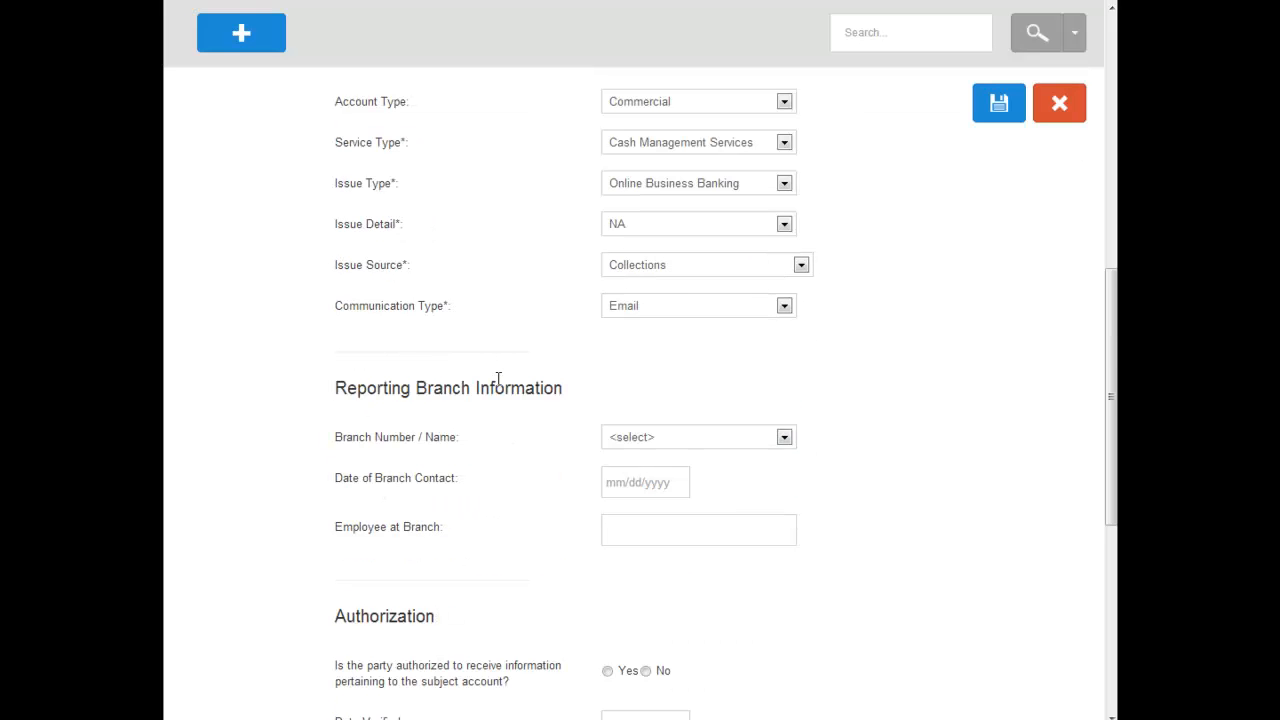
{"action": "scroll", "coordinate": [708, 440], "scroll_direction": "down", "scroll_amount": 1}
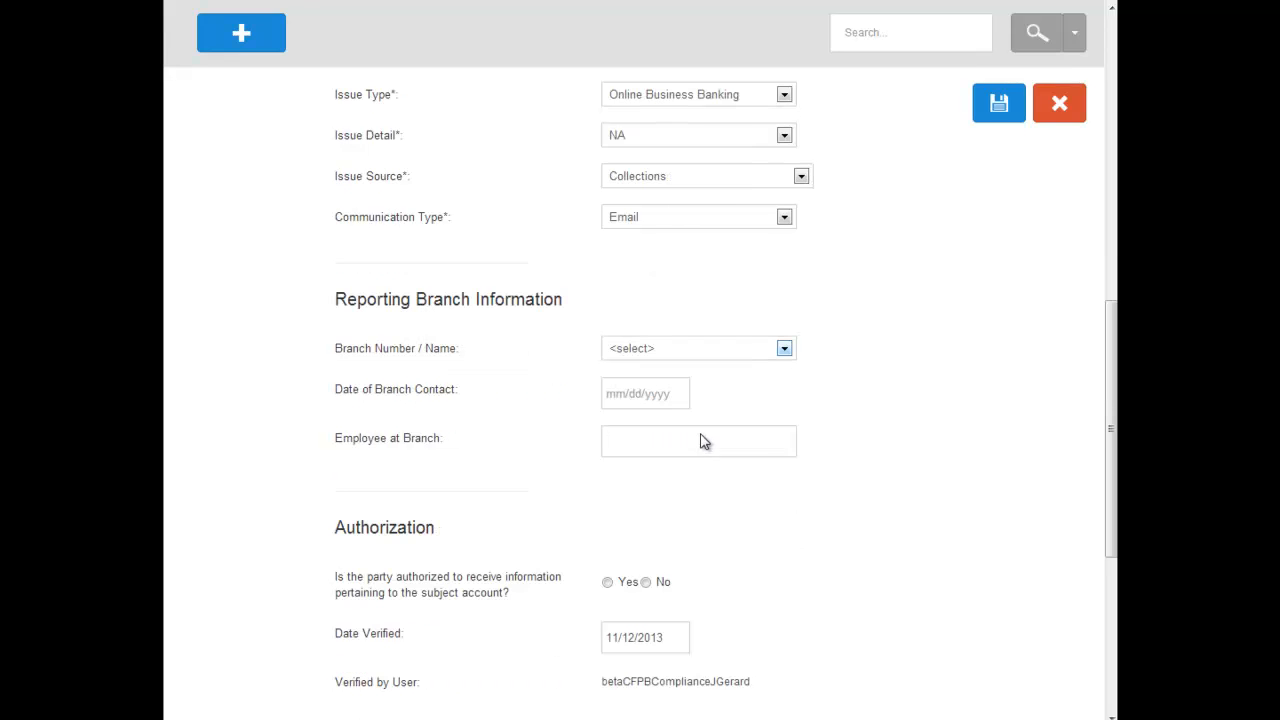
{"action": "left_click", "coordinate": [711, 355]}
{"action": "left_click", "coordinate": [682, 382]}
{"action": "left_click", "coordinate": [508, 450]}
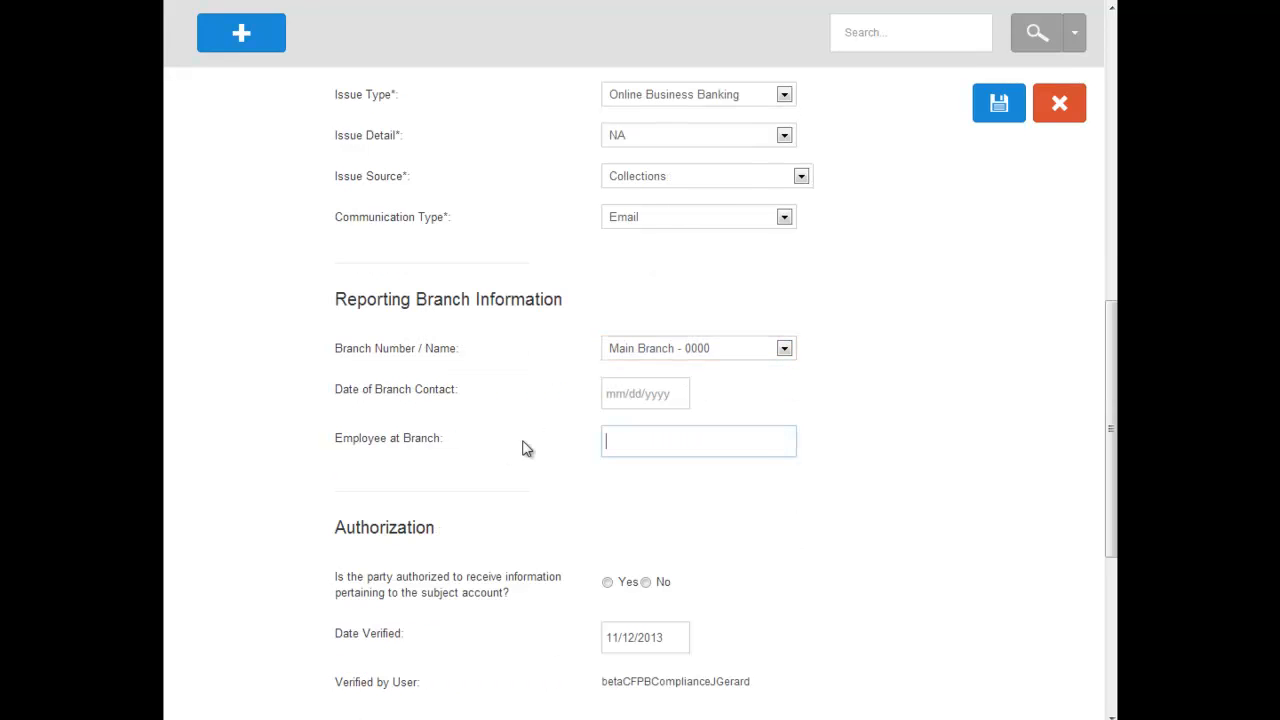
{"action": "left_click", "coordinate": [636, 393]}
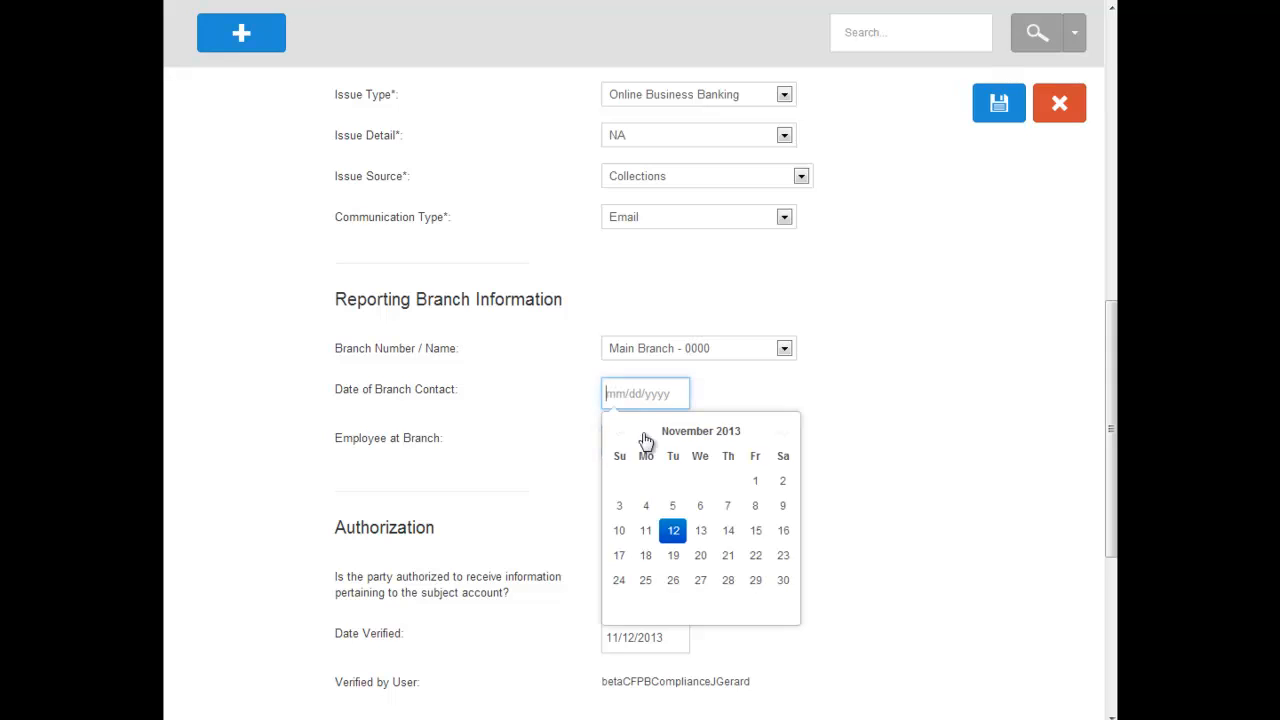
{"action": "left_click", "coordinate": [698, 505]}
Save the new capture as a case, leaving the authorization, first contact resolution and files sections as they are
{"action": "scroll", "coordinate": [437, 557], "scroll_direction": "down", "scroll_amount": 1}
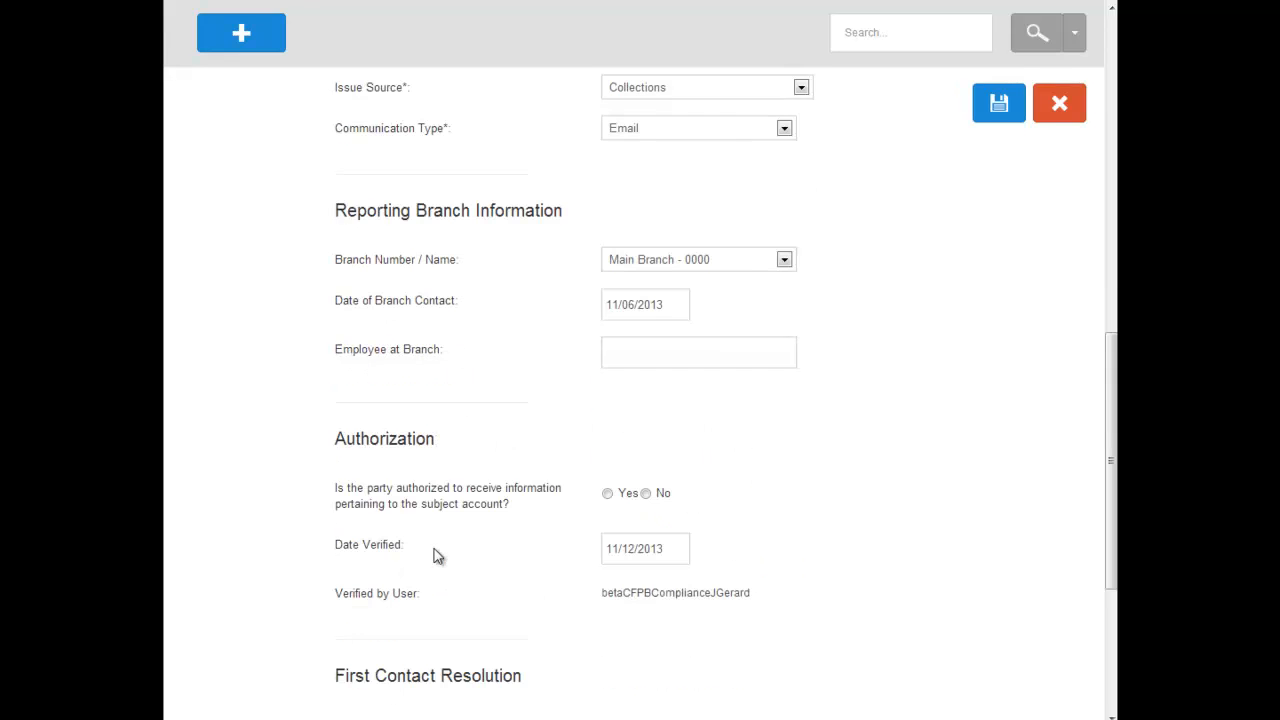
{"action": "scroll", "coordinate": [437, 557], "scroll_direction": "down", "scroll_amount": 2}
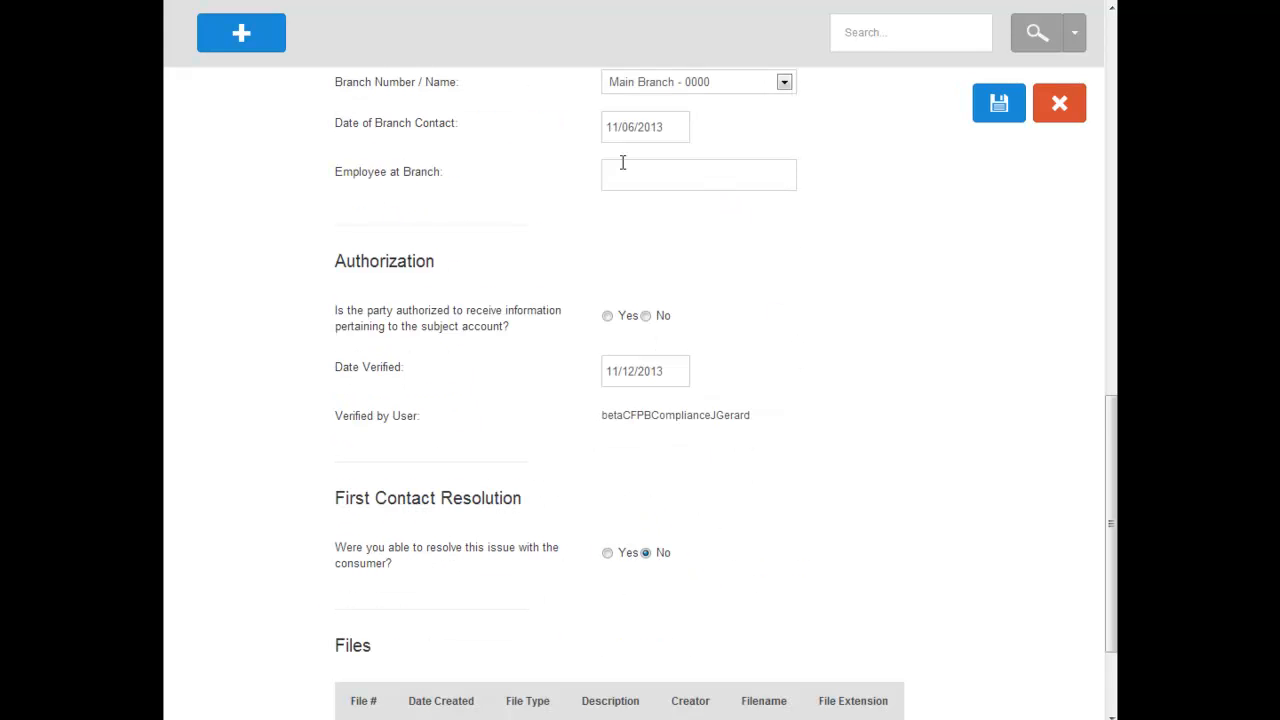
{"action": "scroll", "coordinate": [506, 495], "scroll_direction": "down", "scroll_amount": 2}
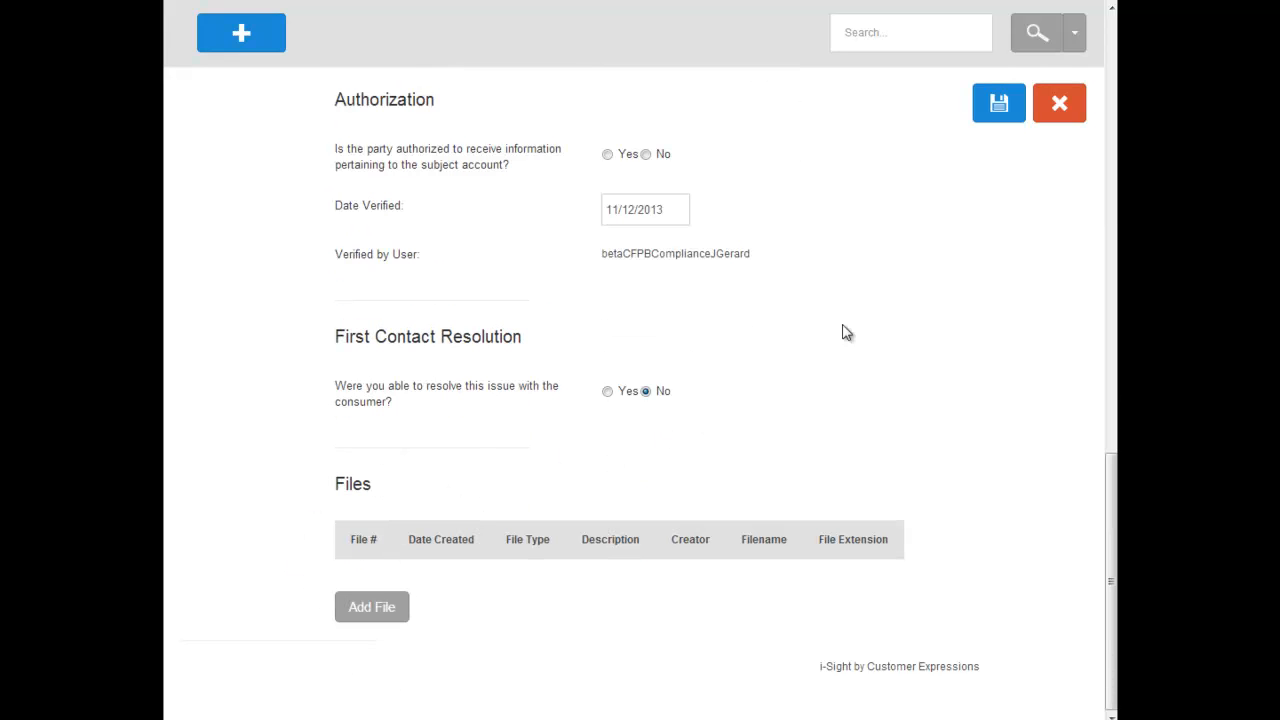
{"action": "left_click", "coordinate": [996, 105]}
{"action": "left_click", "coordinate": [889, 153]}
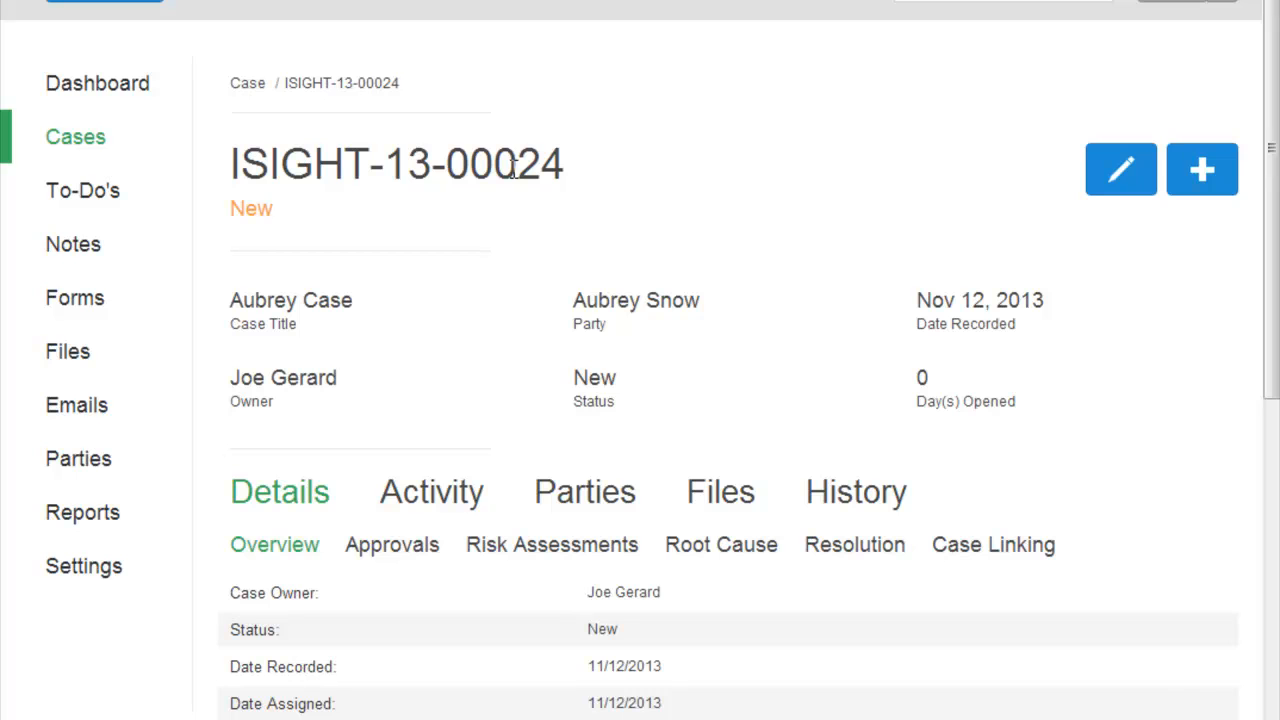
Examine the saved case's status and its overview, including dates, summary, reporting branch and authorization details
{"action": "double_click", "coordinate": [251, 208]}
{"action": "left_click_drag", "start_coordinate": [237, 225], "coordinate": [266, 228]}
{"action": "left_click", "coordinate": [298, 236]}
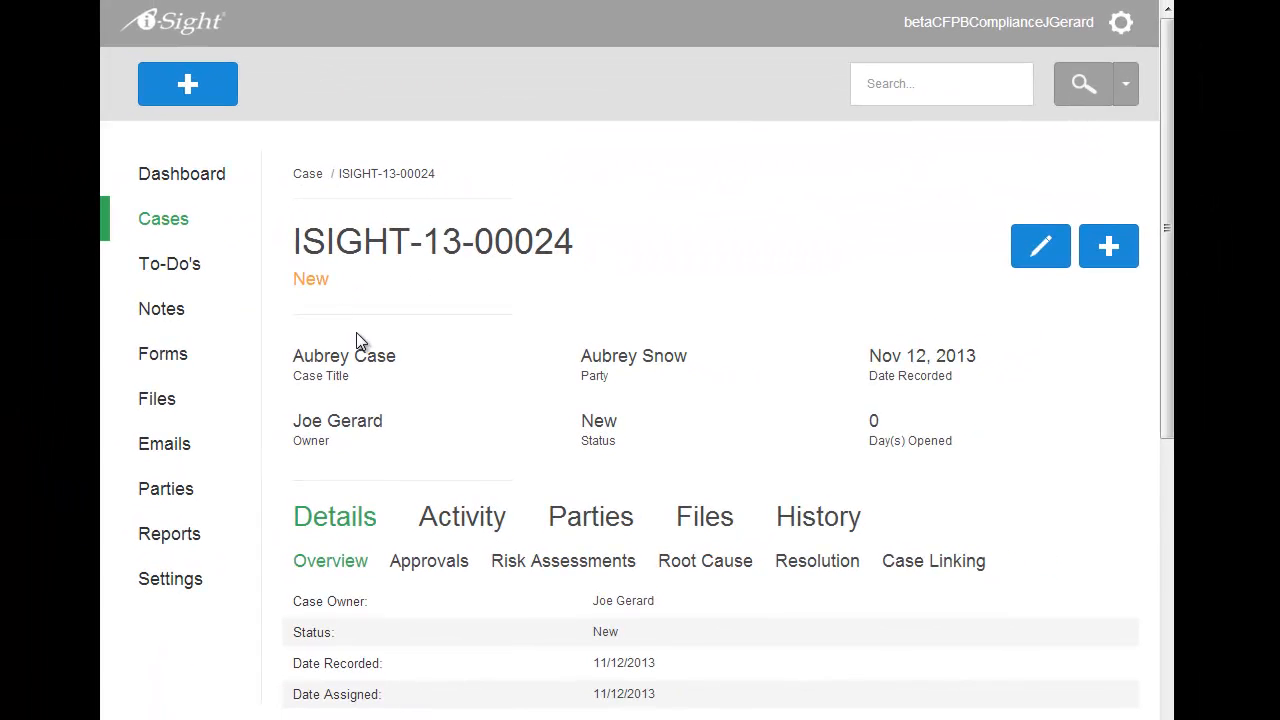
{"action": "scroll", "coordinate": [357, 332], "scroll_direction": "down", "scroll_amount": 1}
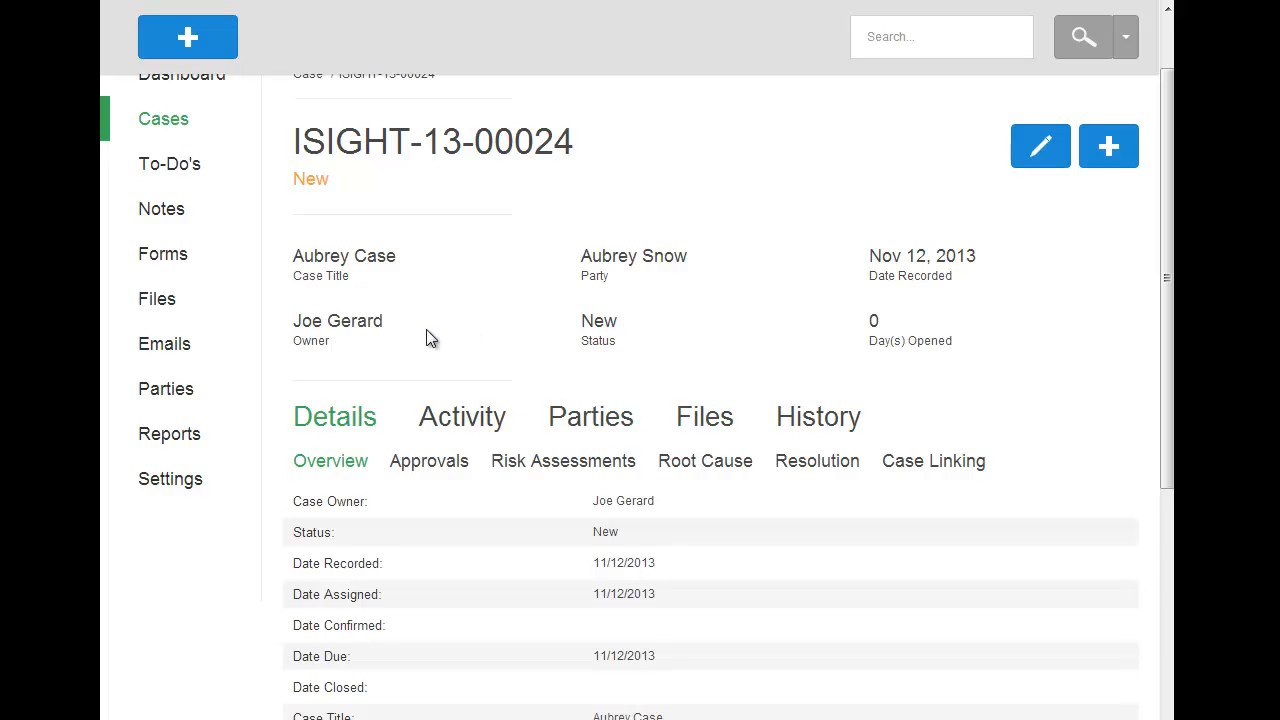
{"action": "scroll", "coordinate": [418, 330], "scroll_direction": "down", "scroll_amount": 1}
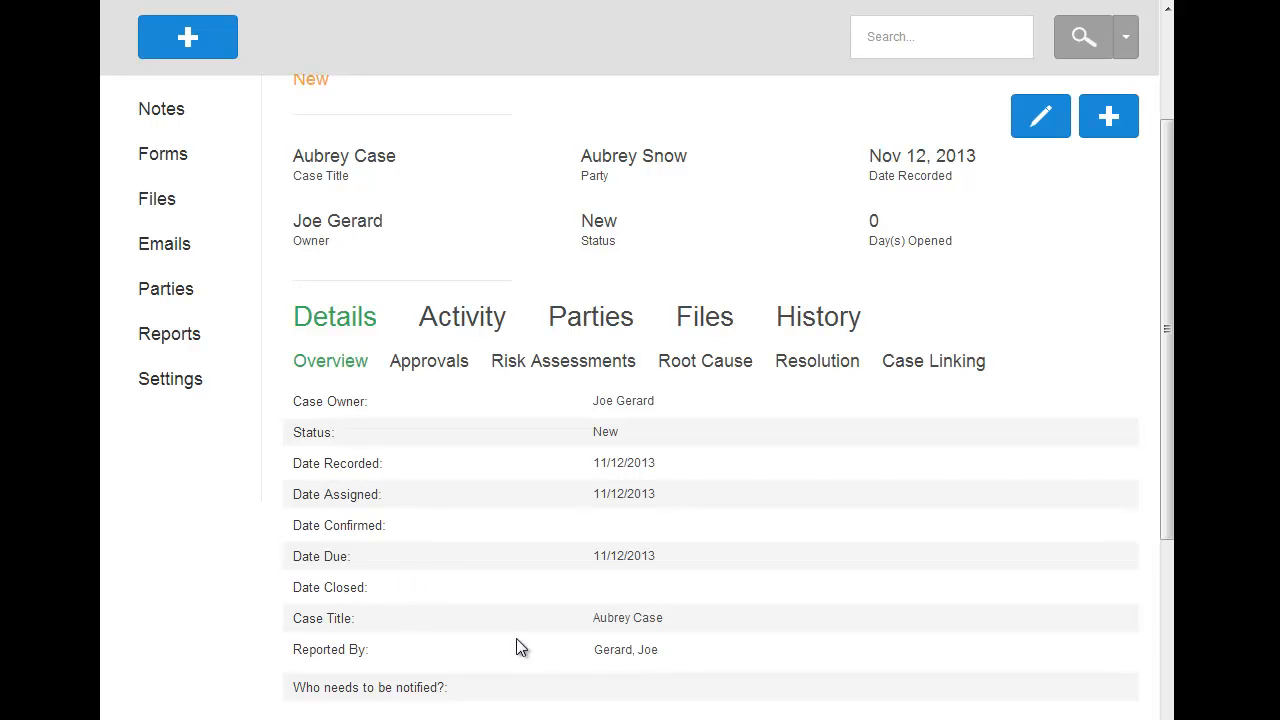
{"action": "scroll", "coordinate": [489, 522], "scroll_direction": "down", "scroll_amount": 3}
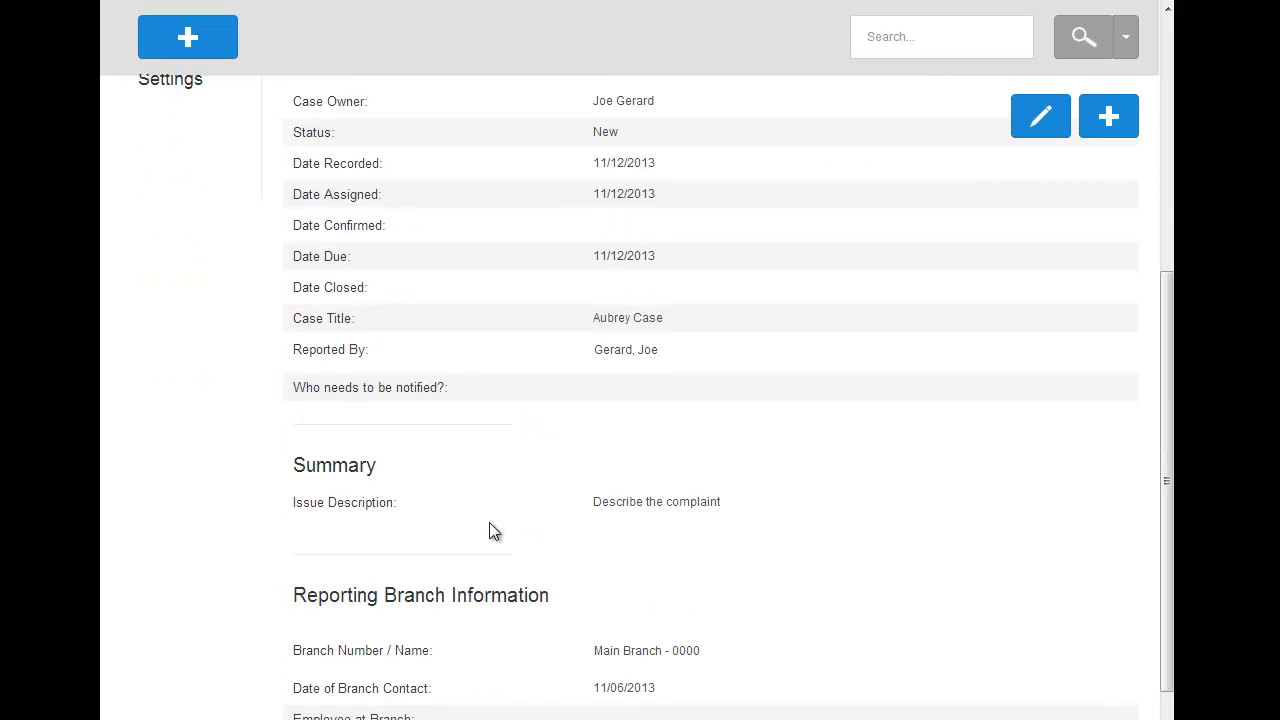
{"action": "scroll", "coordinate": [509, 620], "scroll_direction": "down", "scroll_amount": 3}
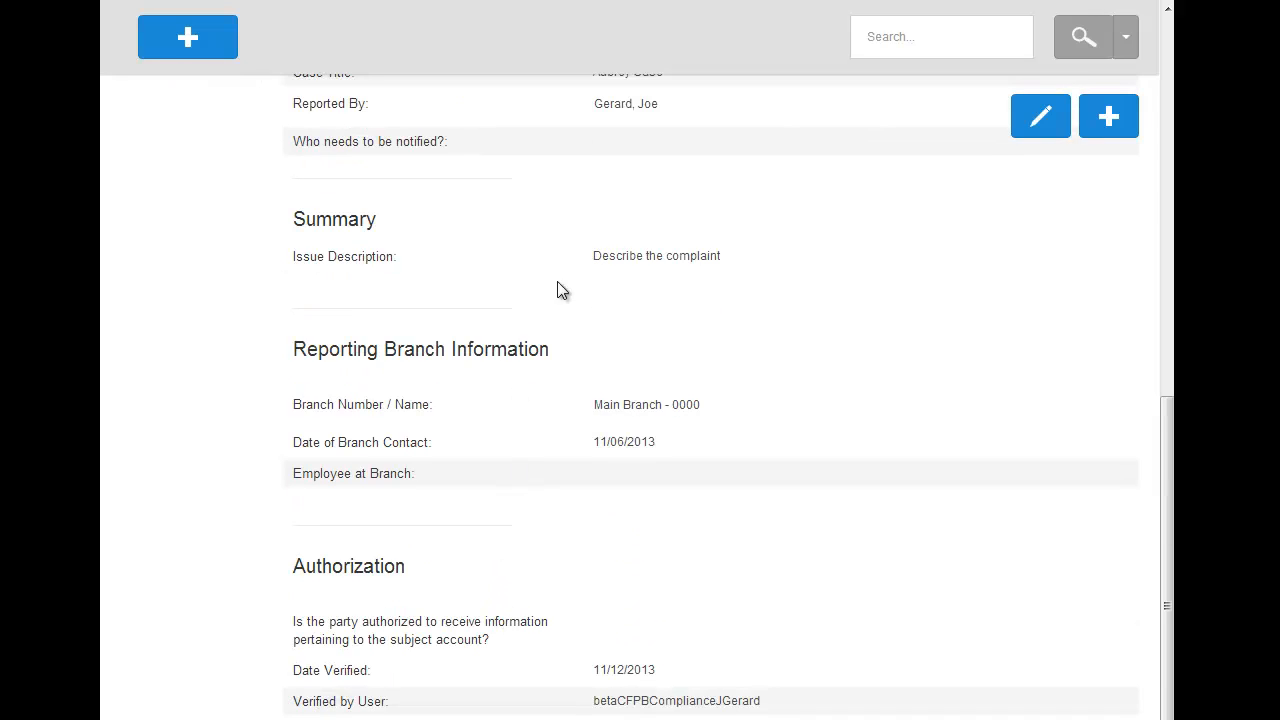
{"action": "scroll", "coordinate": [500, 426], "scroll_direction": "up", "scroll_amount": 7}
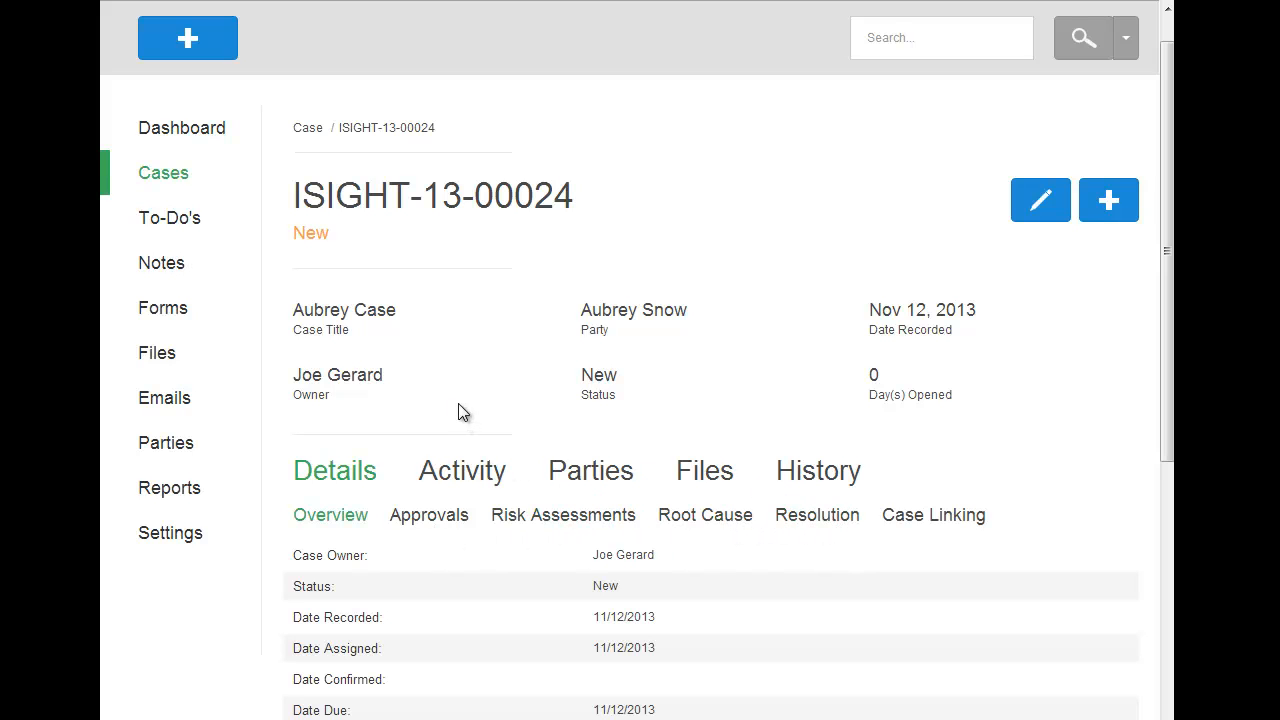
View the case's full activity list, its notes and its to-dos
{"action": "left_click", "coordinate": [473, 466]}
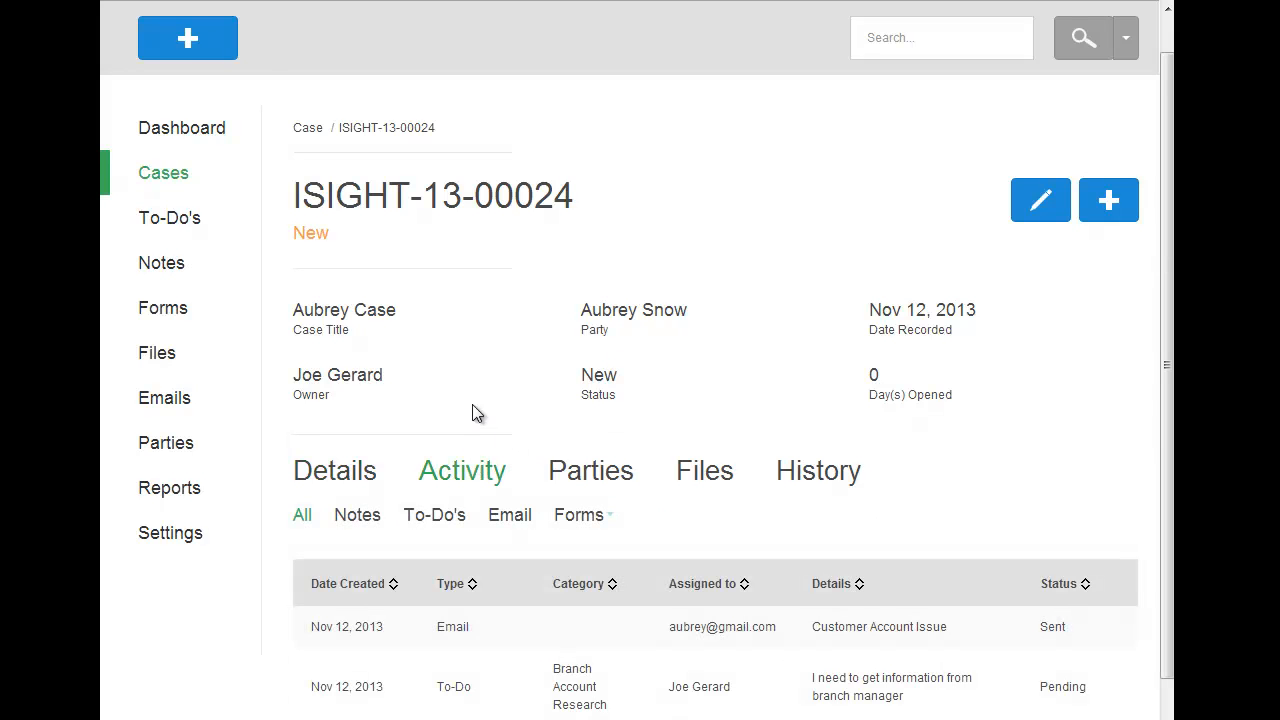
{"action": "scroll", "coordinate": [467, 395], "scroll_direction": "down", "scroll_amount": 1}
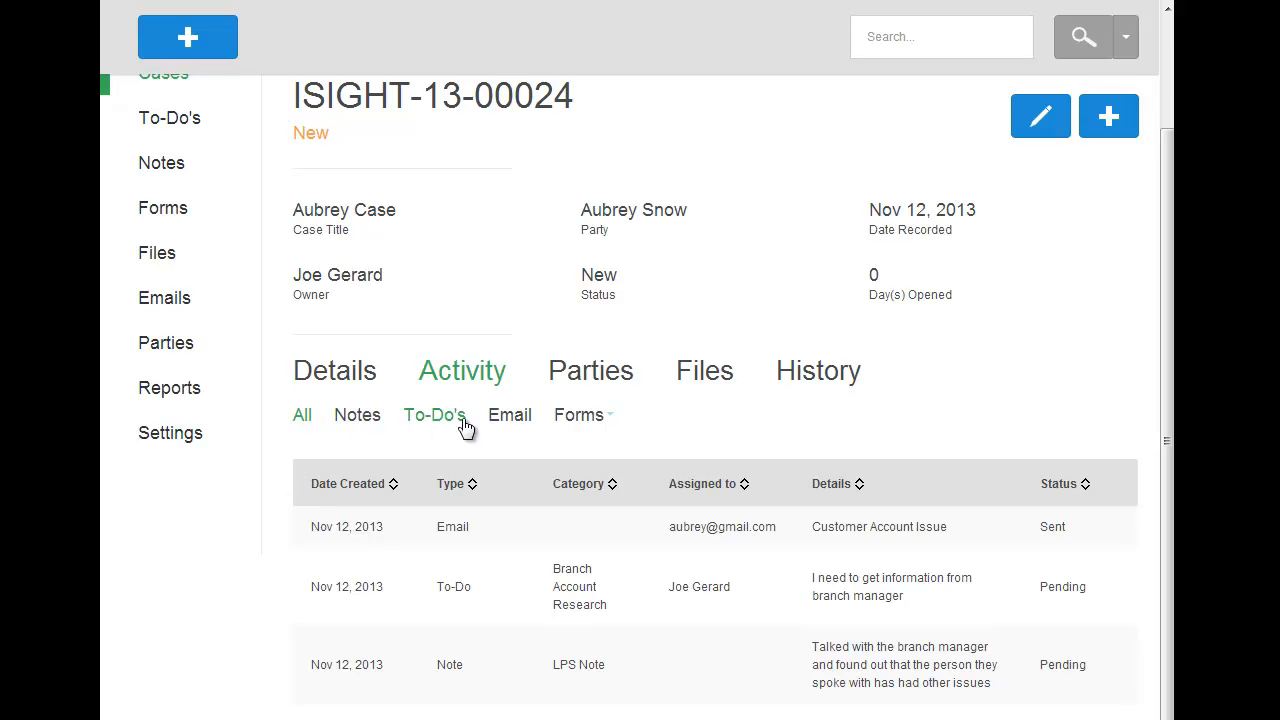
{"action": "left_click", "coordinate": [566, 418]}
{"action": "left_click", "coordinate": [357, 416]}
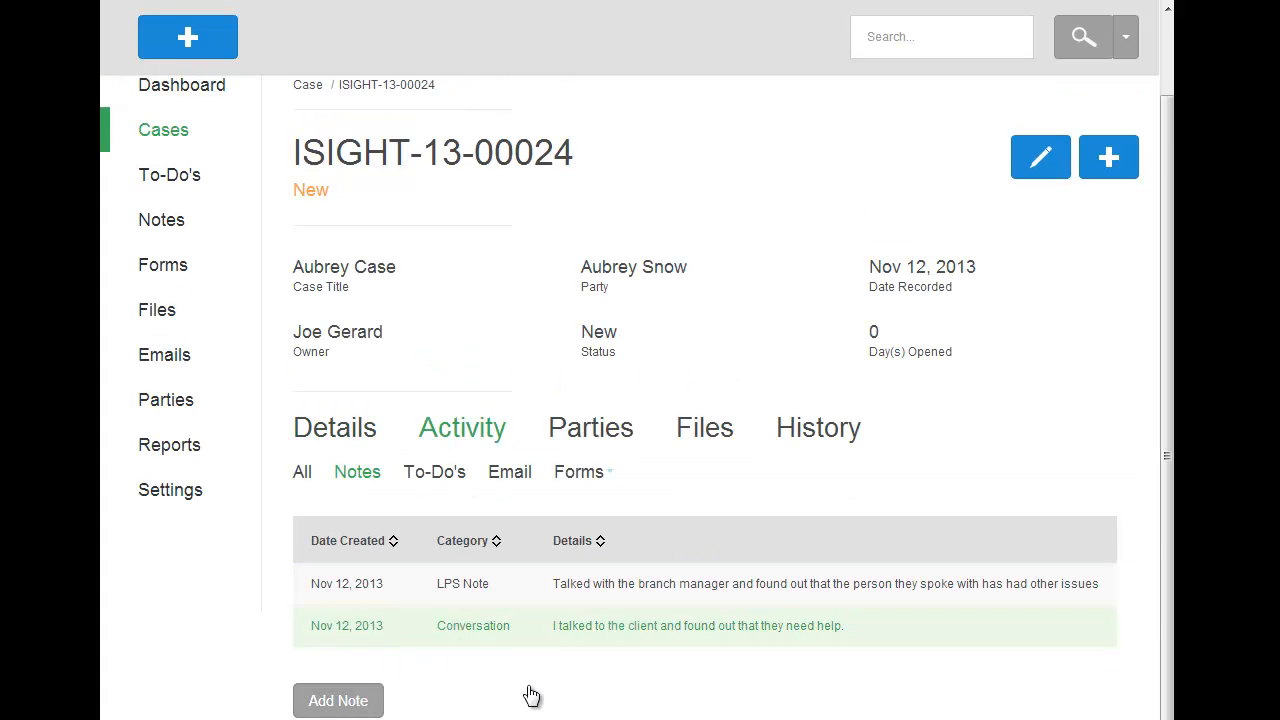
{"action": "left_click", "coordinate": [446, 476]}
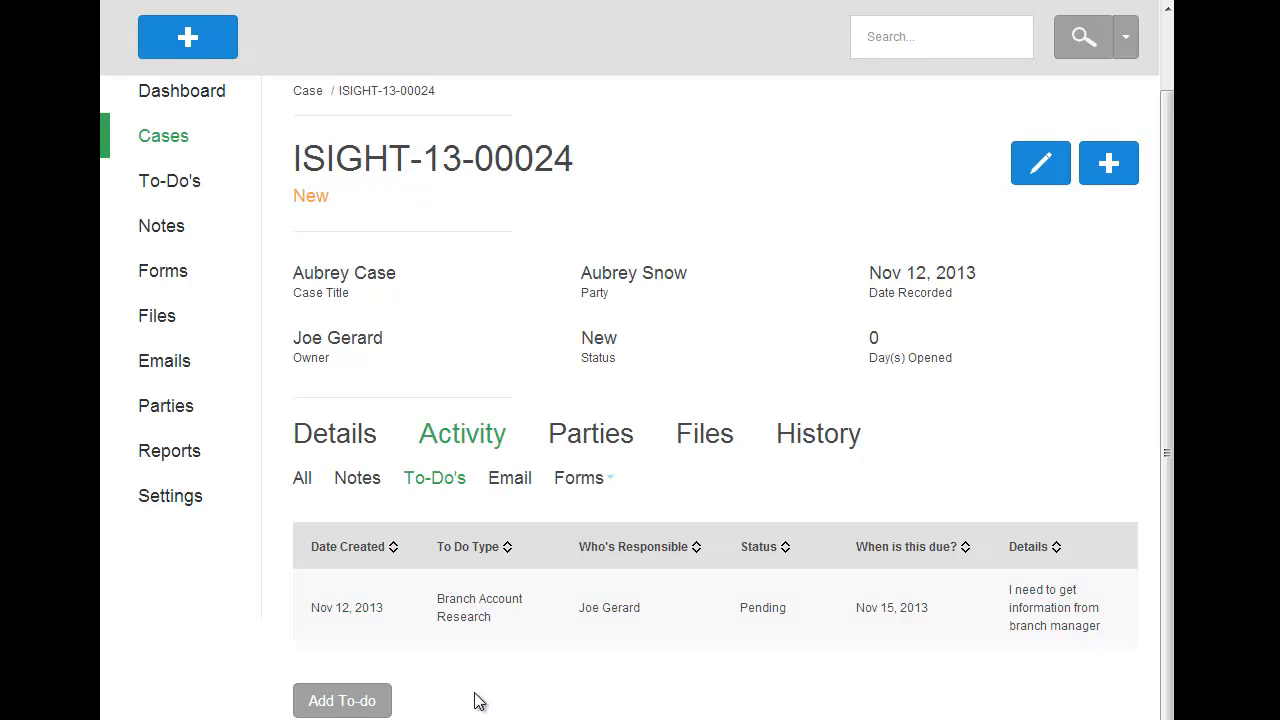
Add a to-do to the case with the details "I have a meeting with the client." and the type Interview
{"action": "left_click", "coordinate": [351, 701]}
{"action": "left_click", "coordinate": [484, 382]}
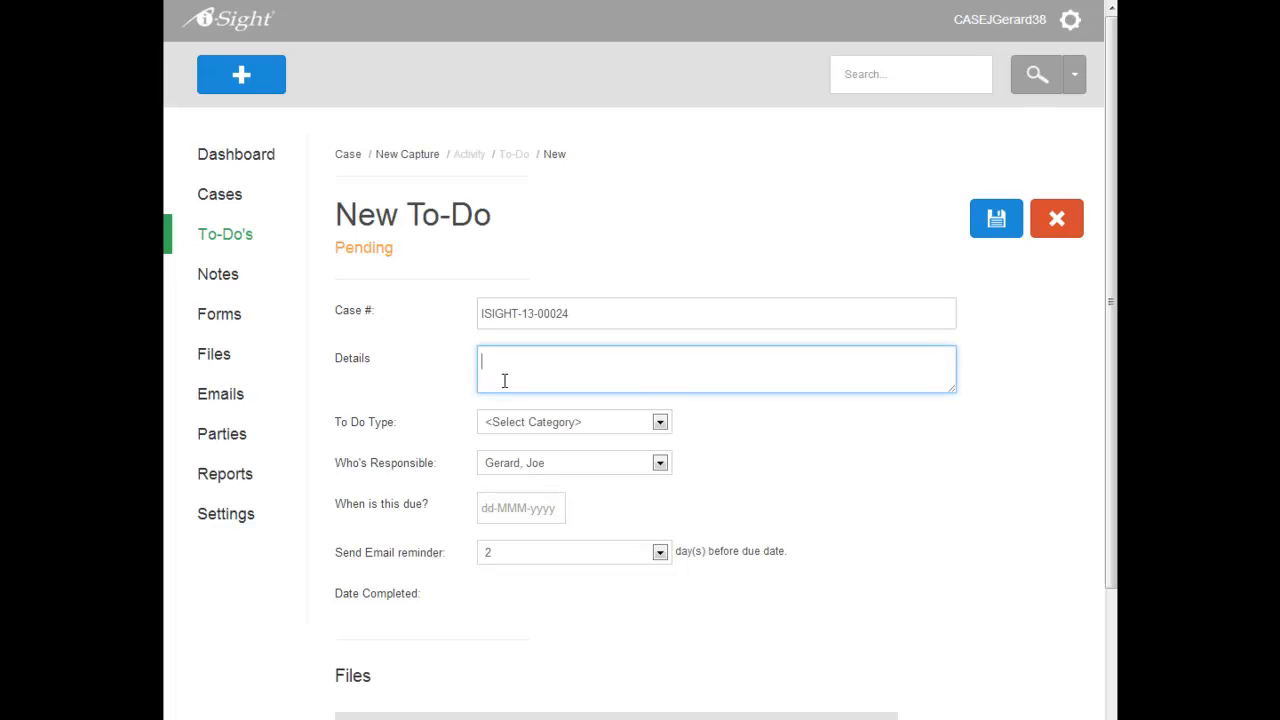
{"action": "type", "text": "I have a"}
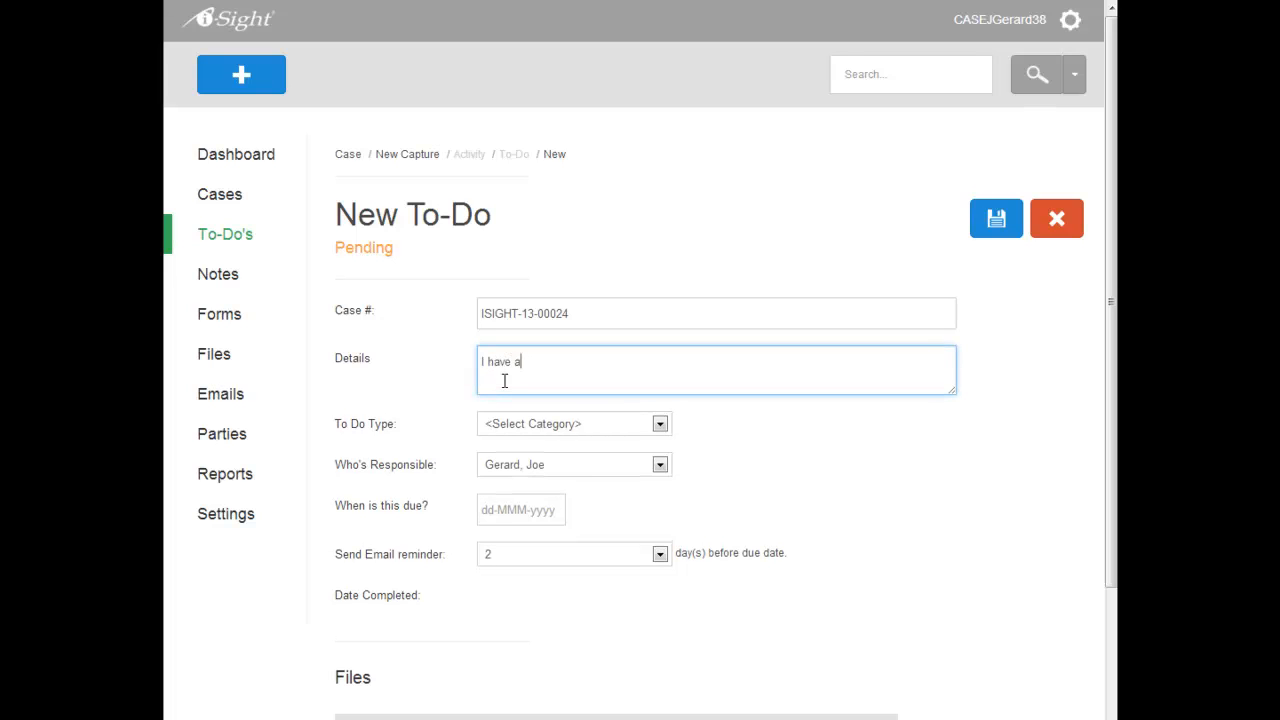
{"action": "type", "text": " meeting with the client."}
{"action": "left_click", "coordinate": [531, 427]}
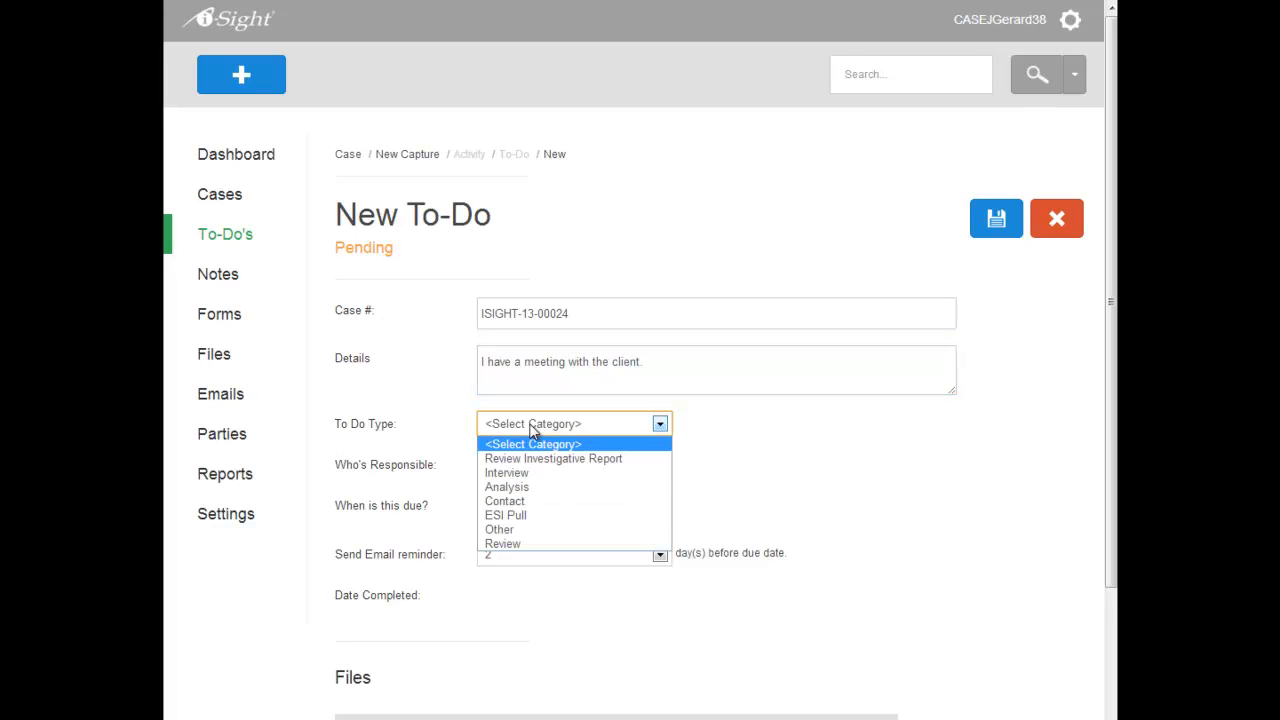
{"action": "left_click", "coordinate": [533, 476]}
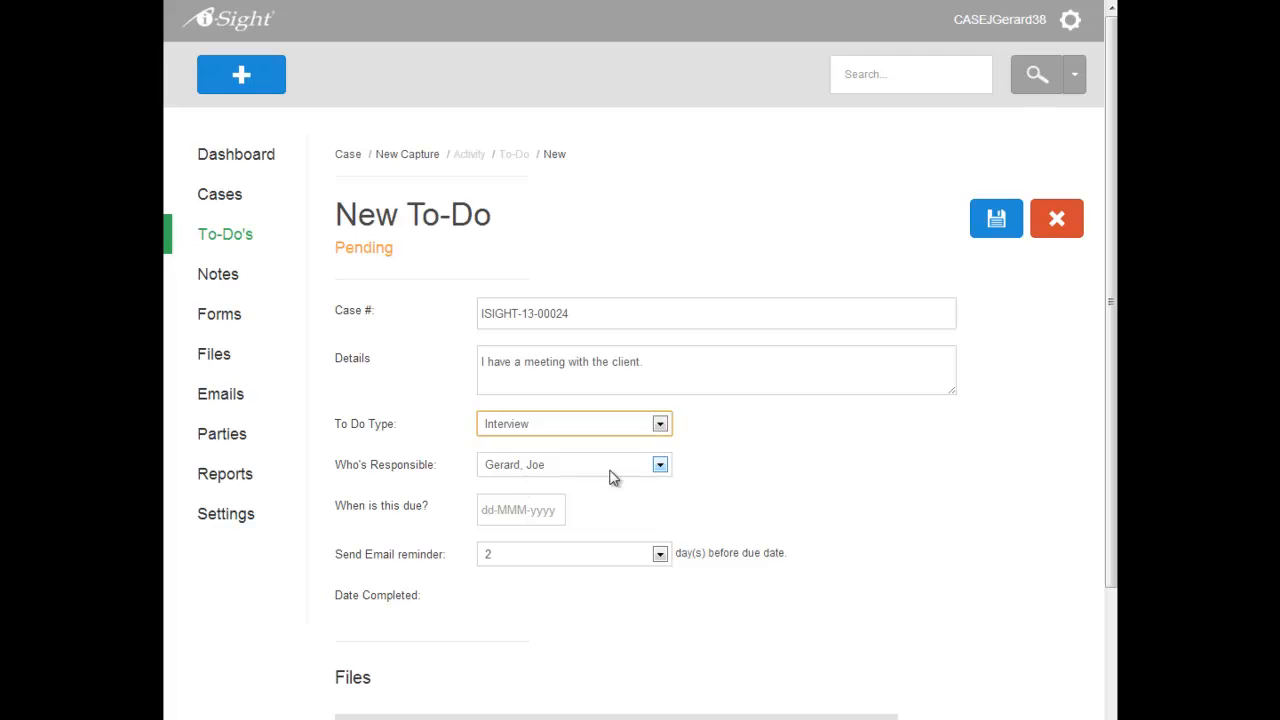
Set the to-do's due date to 15-Nov-2013 and save it without attaching a file
{"action": "left_click", "coordinate": [518, 514]}
{"action": "left_click", "coordinate": [631, 646]}
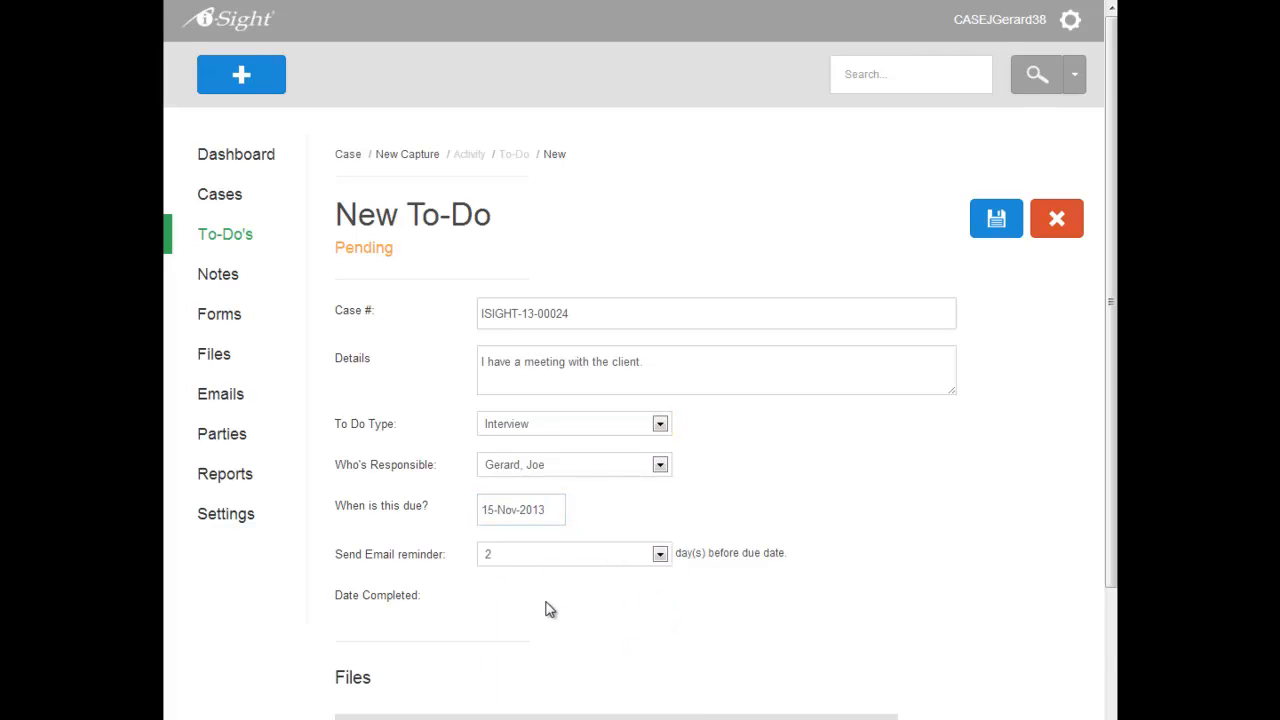
{"action": "scroll", "coordinate": [550, 610], "scroll_direction": "down", "scroll_amount": 2}
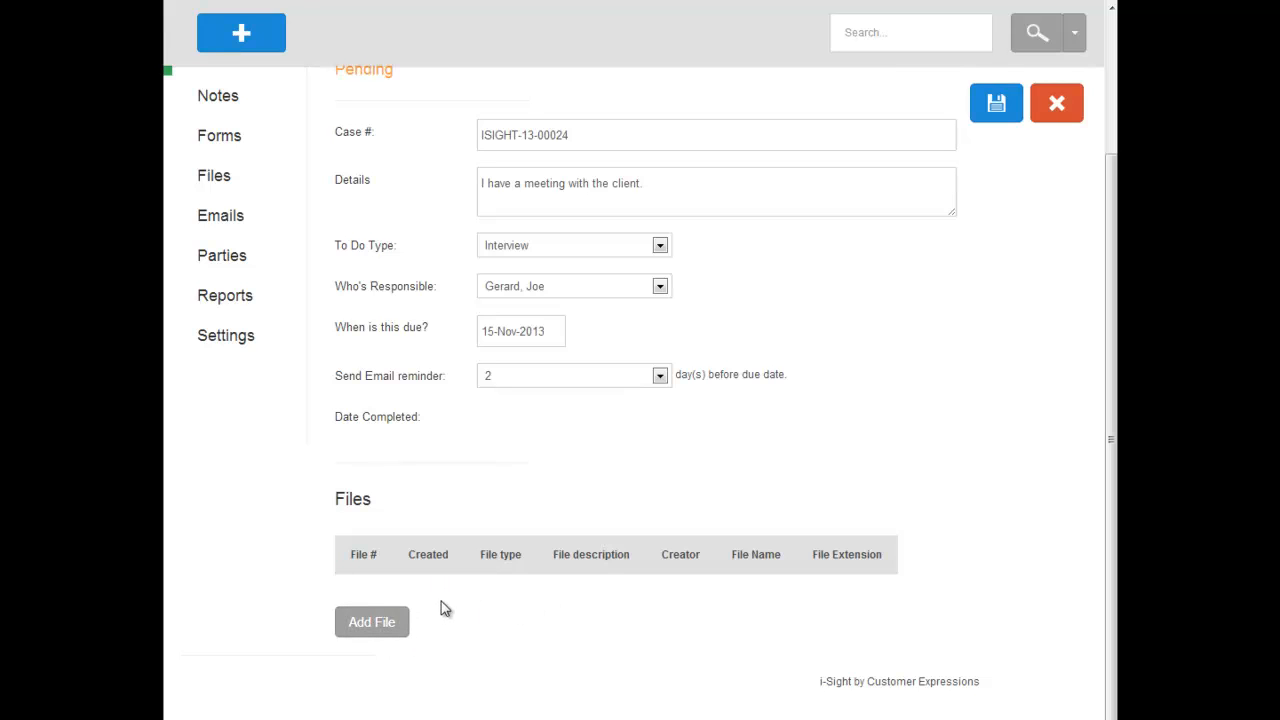
{"action": "scroll", "coordinate": [655, 466], "scroll_direction": "up", "scroll_amount": 2}
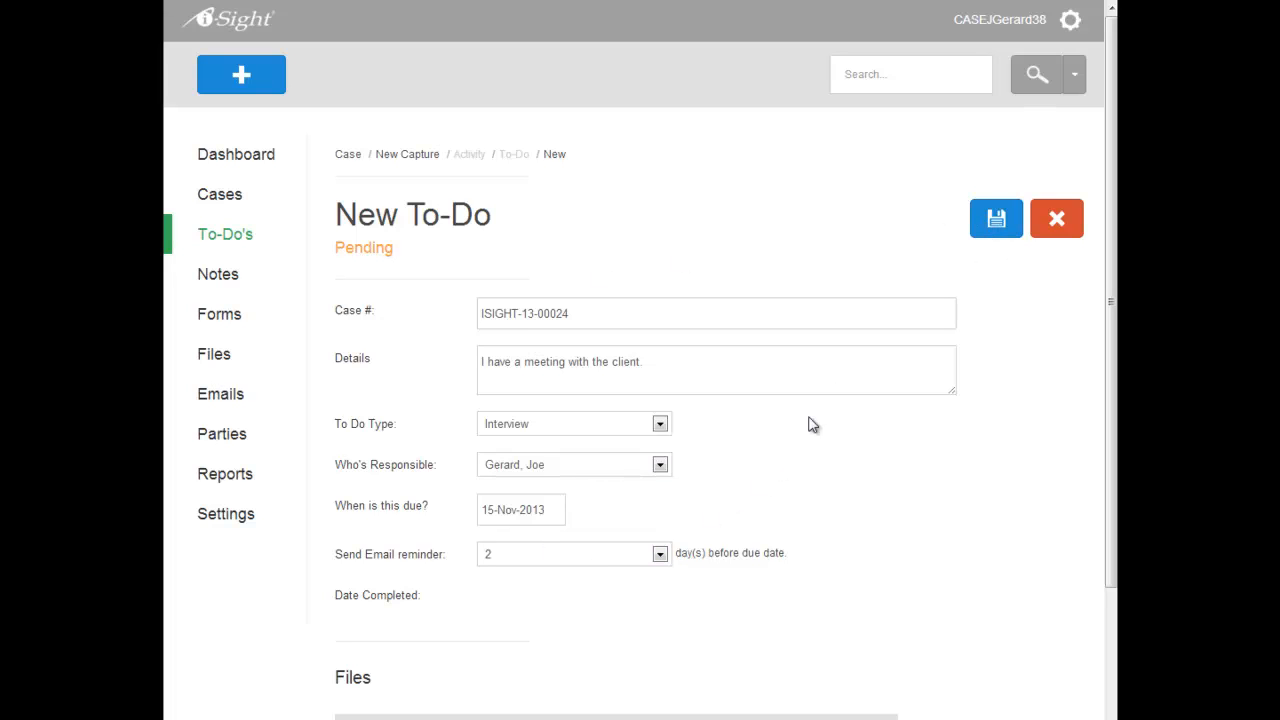
{"action": "left_click", "coordinate": [996, 220]}
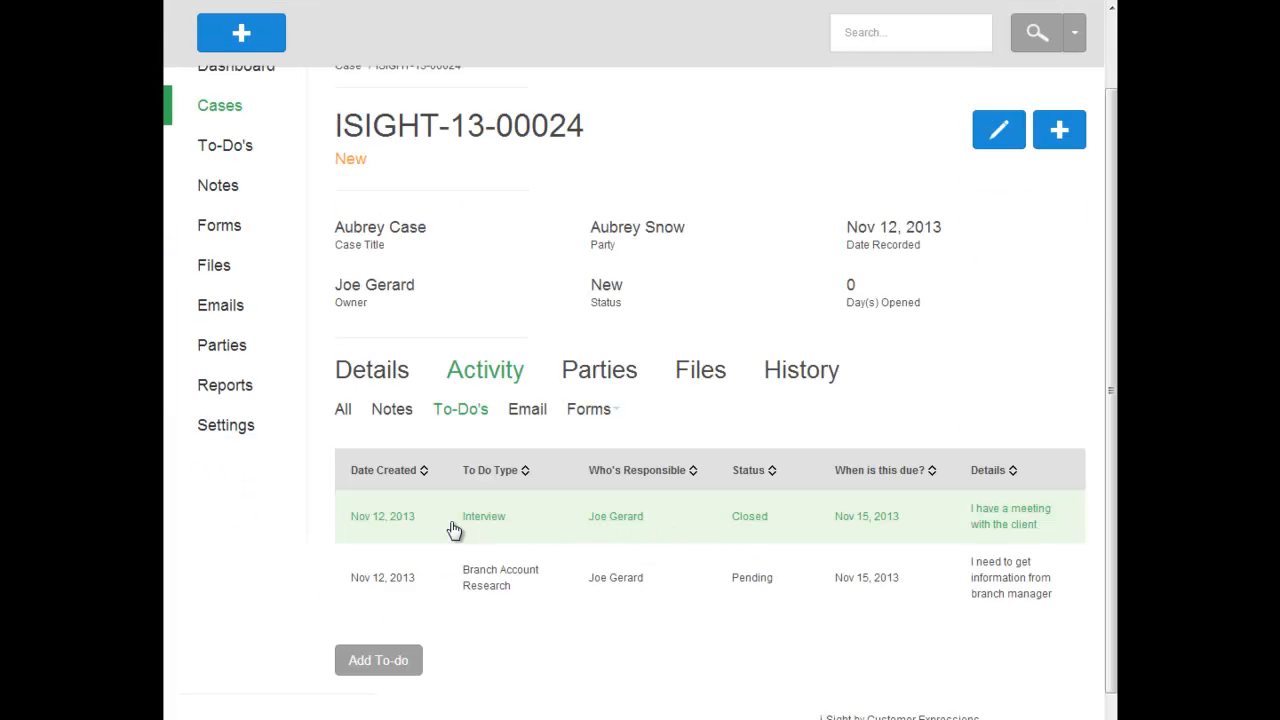
View the case's full activity list and its emails
{"action": "left_click", "coordinate": [343, 409]}
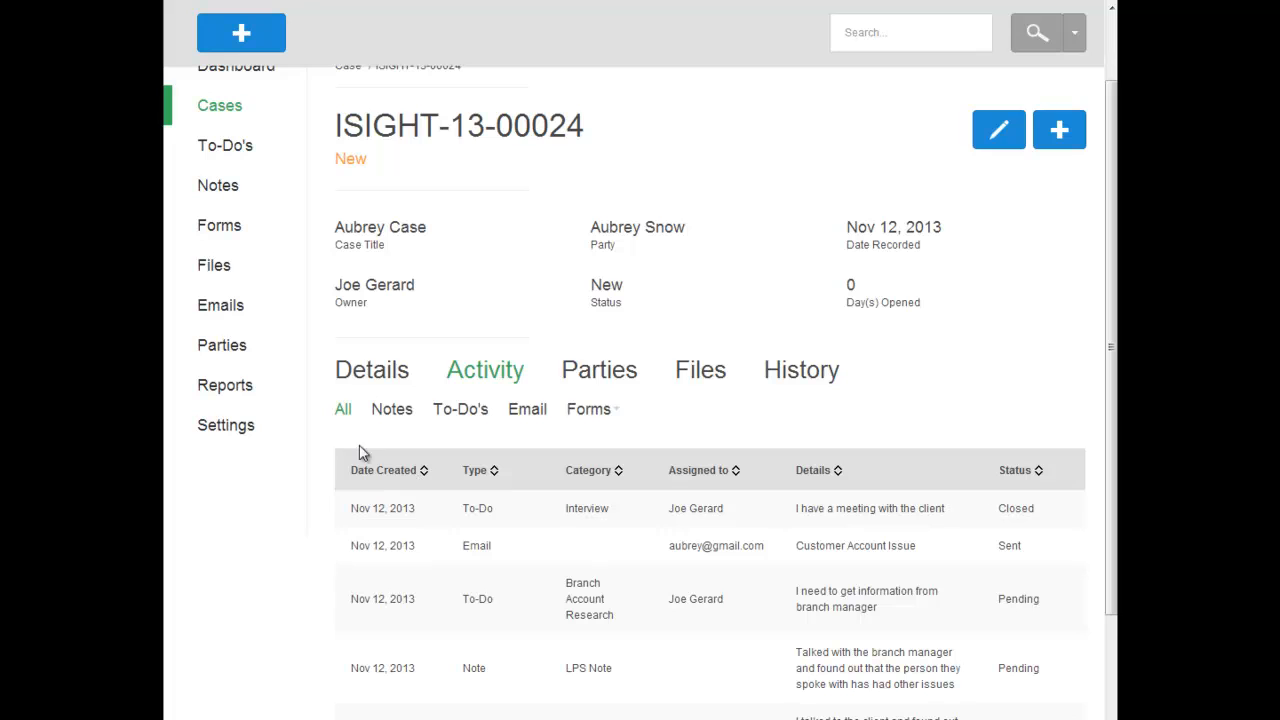
{"action": "scroll", "coordinate": [434, 523], "scroll_direction": "down", "scroll_amount": 1}
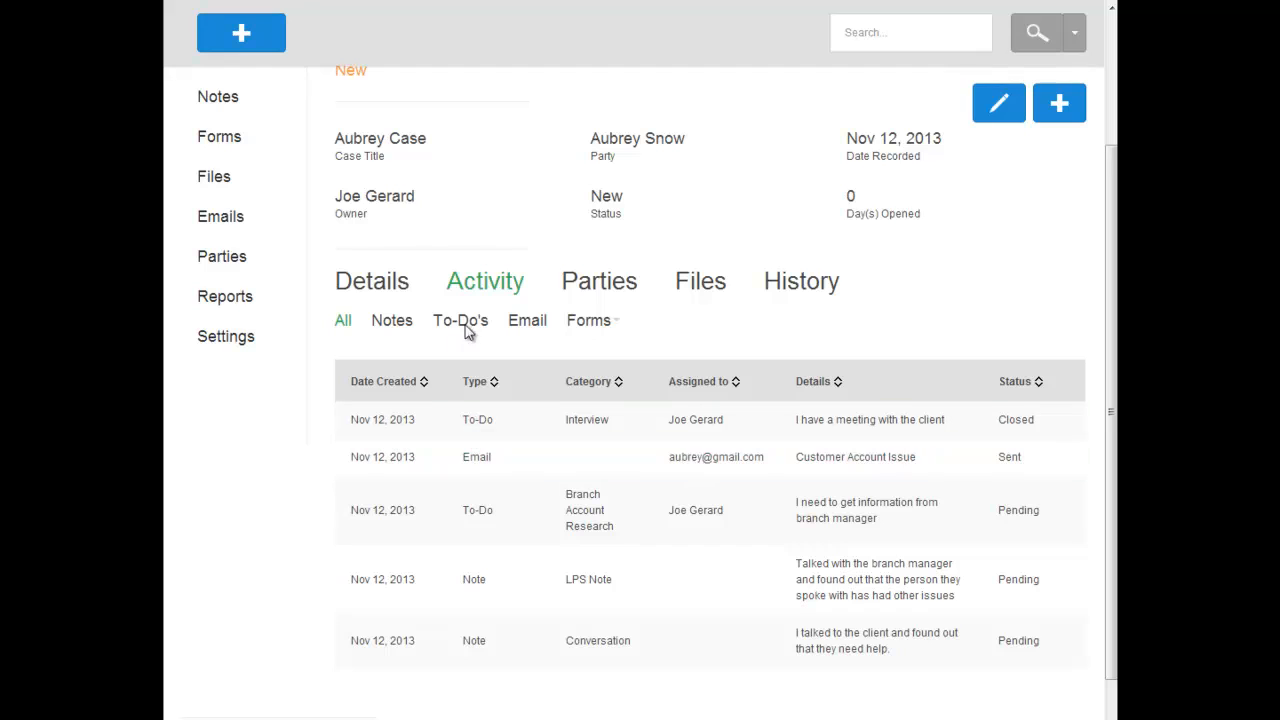
{"action": "left_click", "coordinate": [525, 321]}
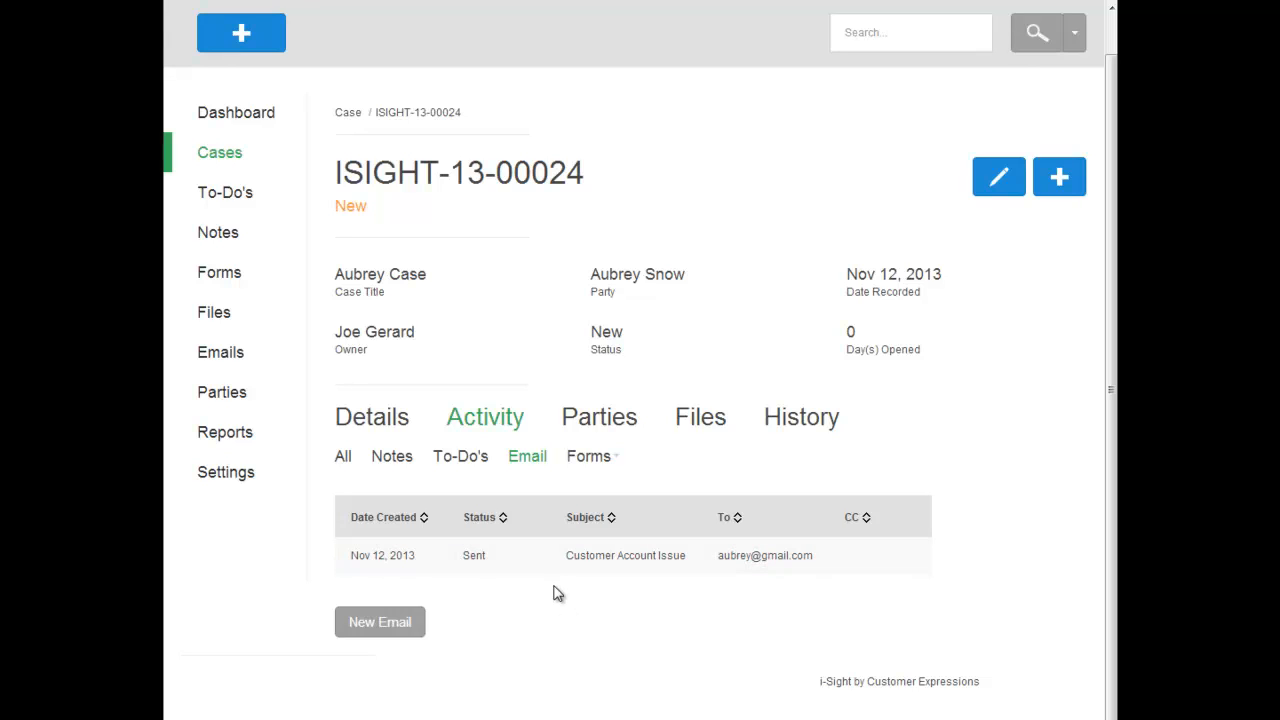
View the case's involved parties and its attached files
{"action": "left_click", "coordinate": [591, 430]}
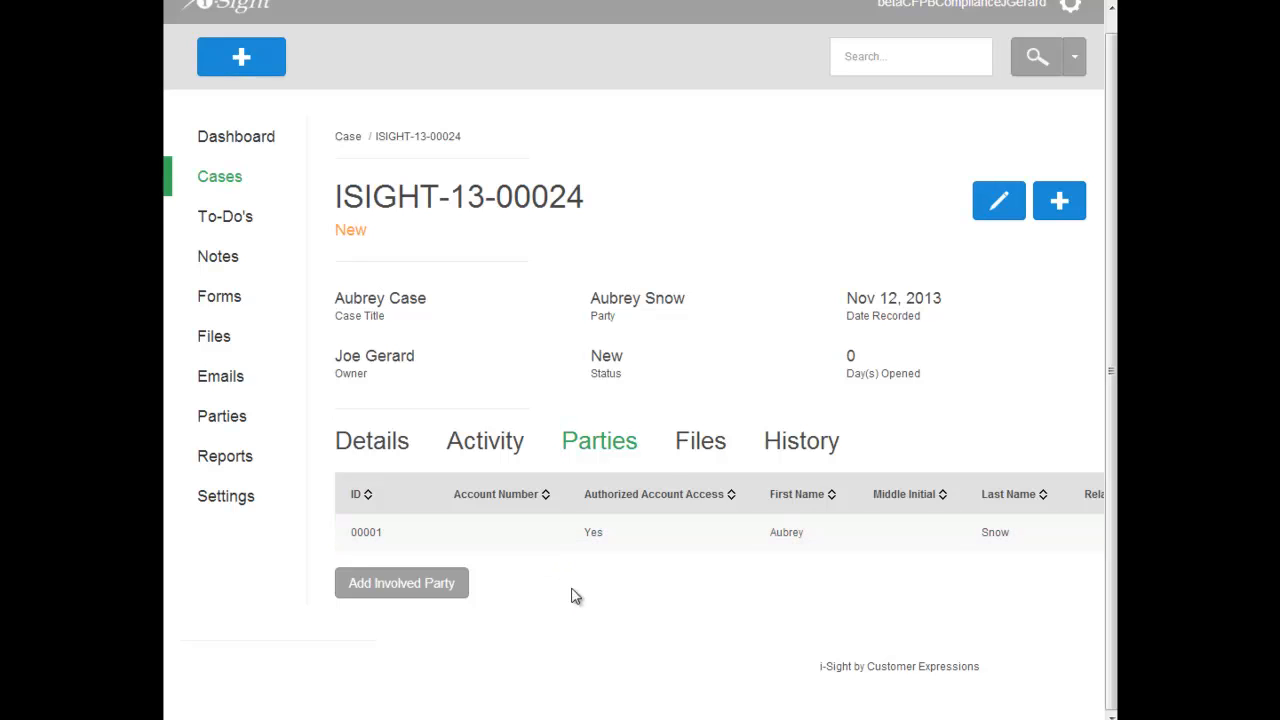
{"action": "left_click", "coordinate": [689, 451]}
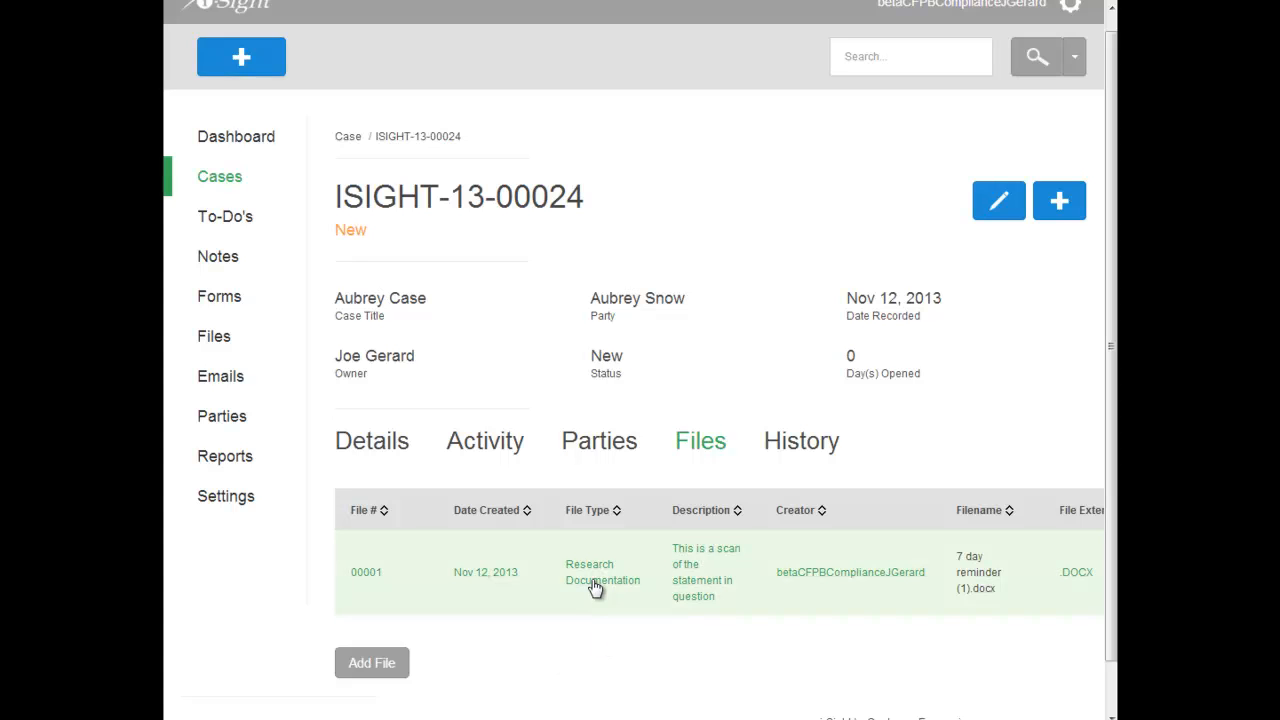
{"action": "scroll", "coordinate": [590, 568], "scroll_direction": "down", "scroll_amount": 1}
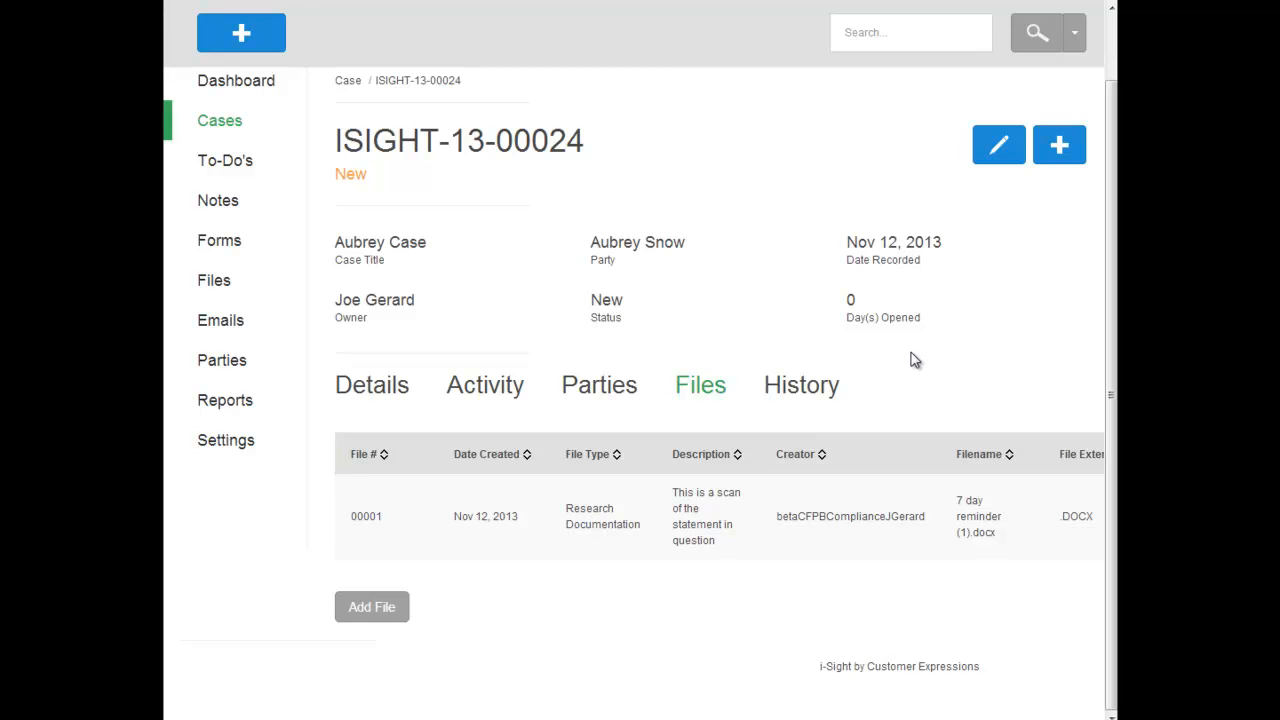
Examine the case's history log of file and to-do changes
{"action": "left_click", "coordinate": [815, 387]}
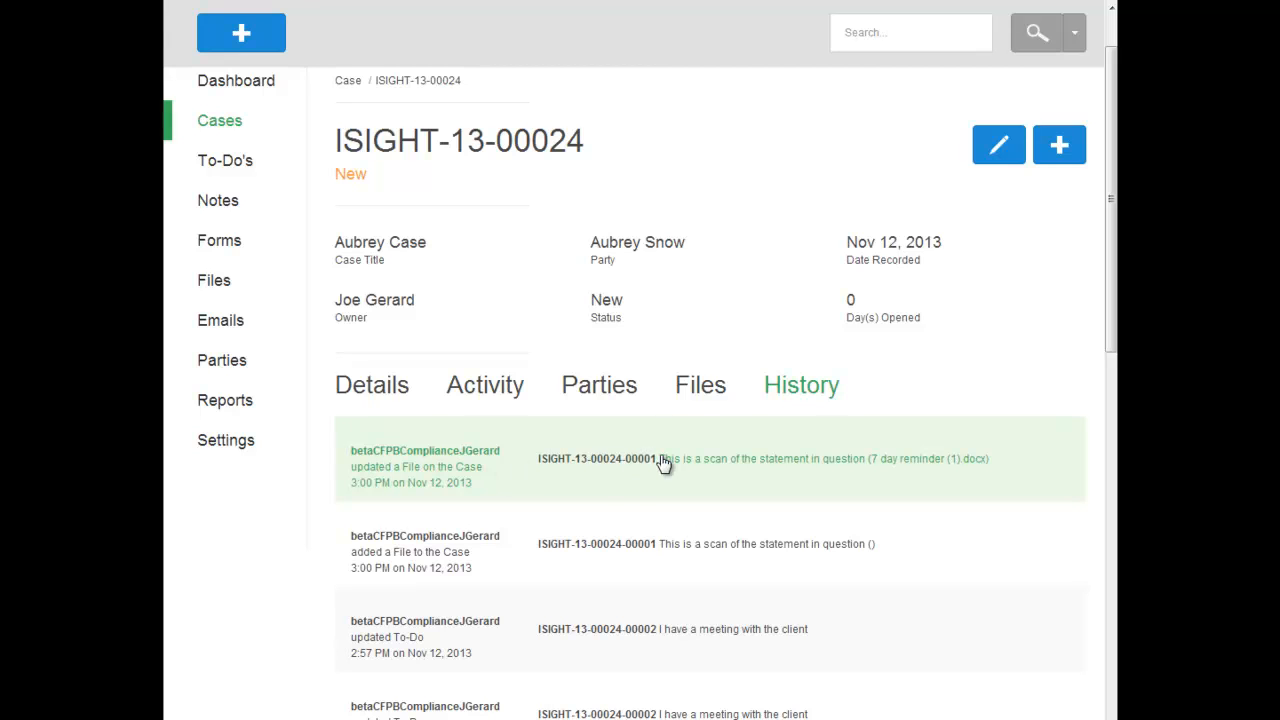
{"action": "scroll", "coordinate": [618, 498], "scroll_direction": "down", "scroll_amount": 1}
{"action": "scroll", "coordinate": [618, 498], "scroll_direction": "down", "scroll_amount": 1}
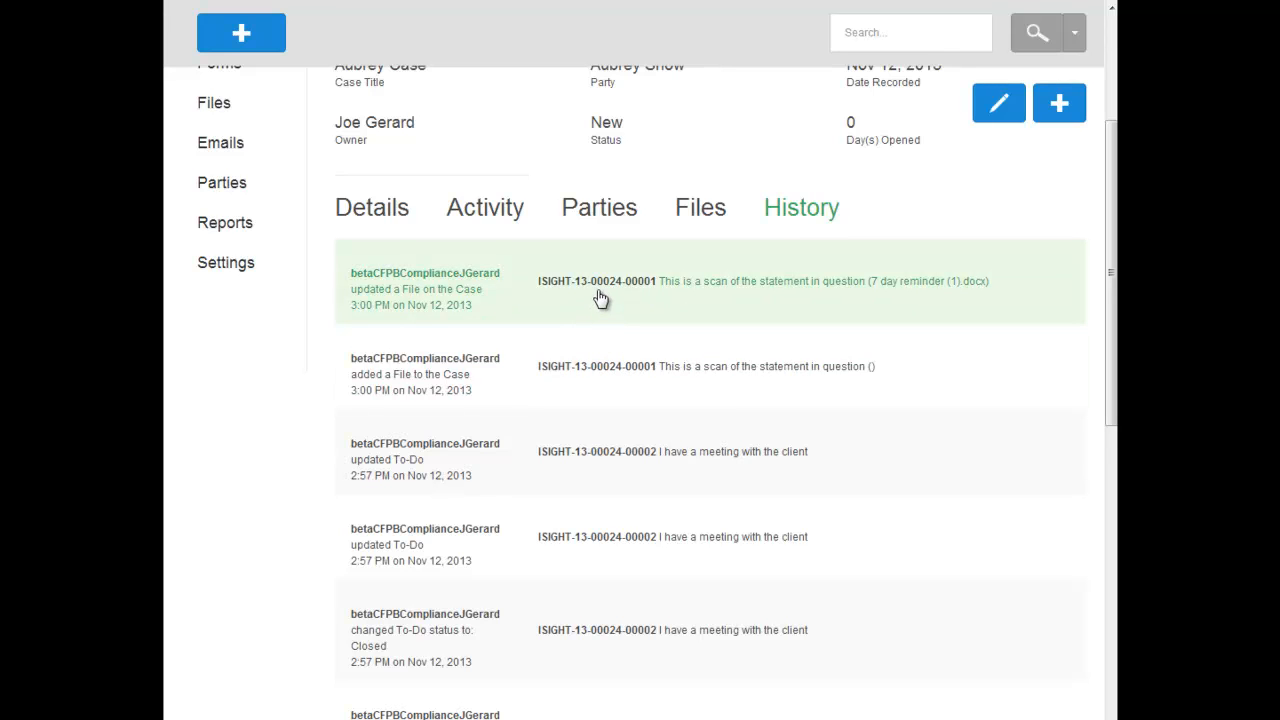
{"action": "scroll", "coordinate": [440, 475], "scroll_direction": "up", "scroll_amount": 3}
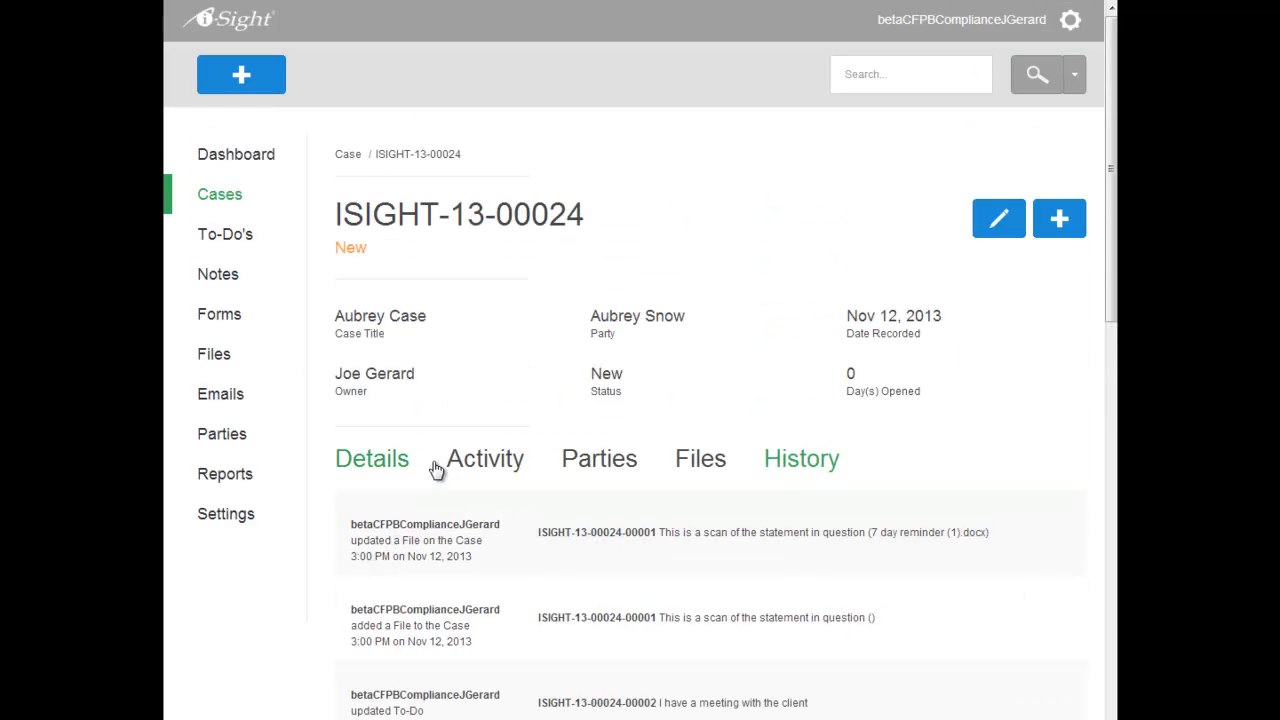
Check which records can be added from the case's details page and from its row in the case list
{"action": "left_click", "coordinate": [374, 460]}
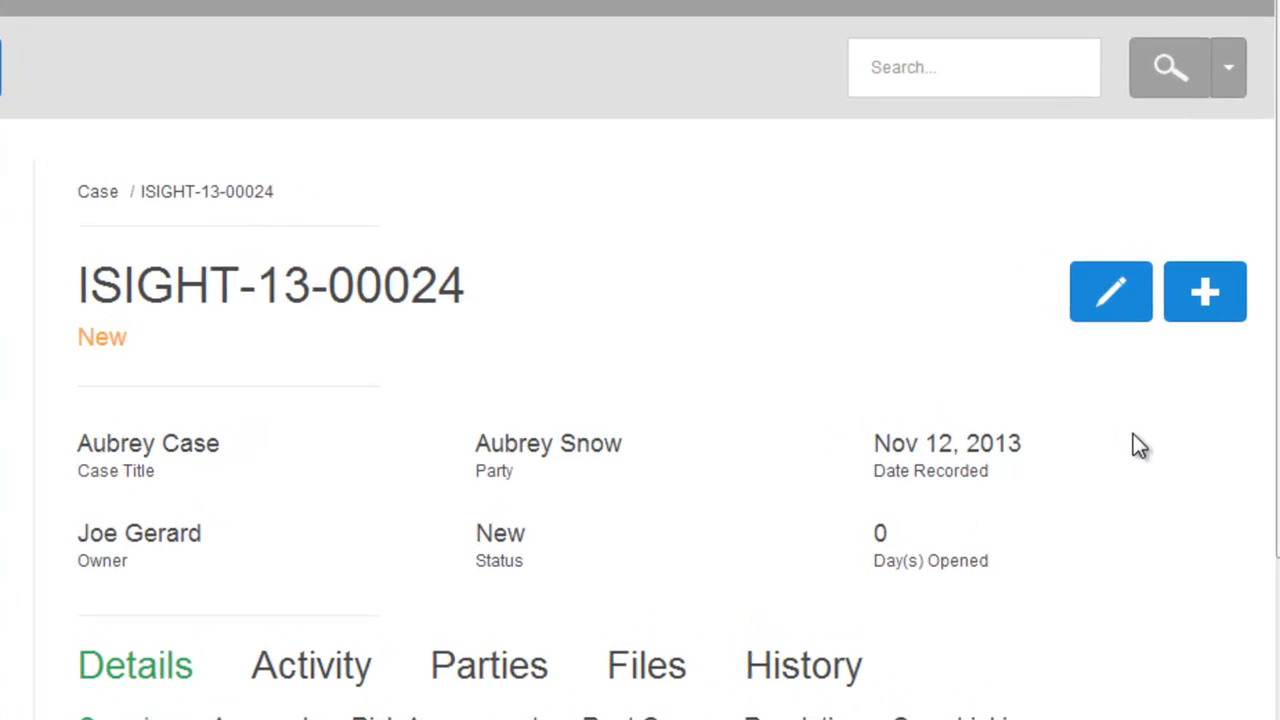
{"action": "left_click", "coordinate": [1210, 302]}
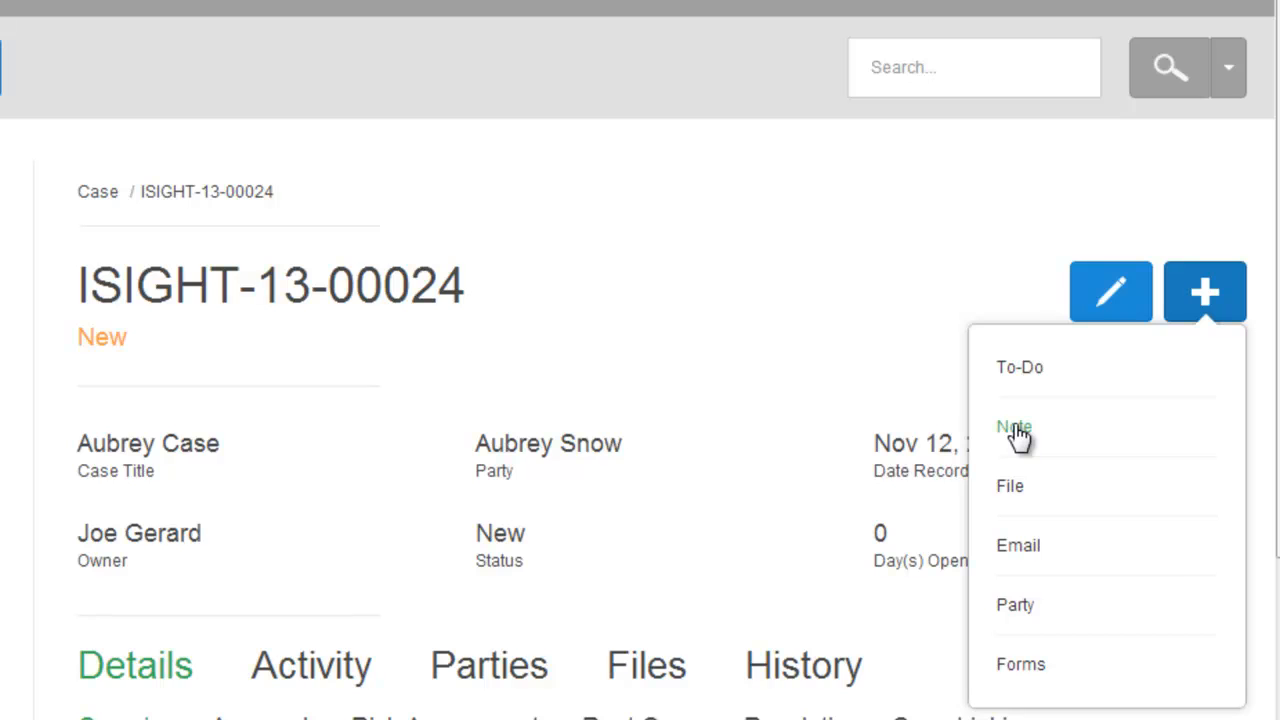
{"action": "left_click", "coordinate": [652, 325]}
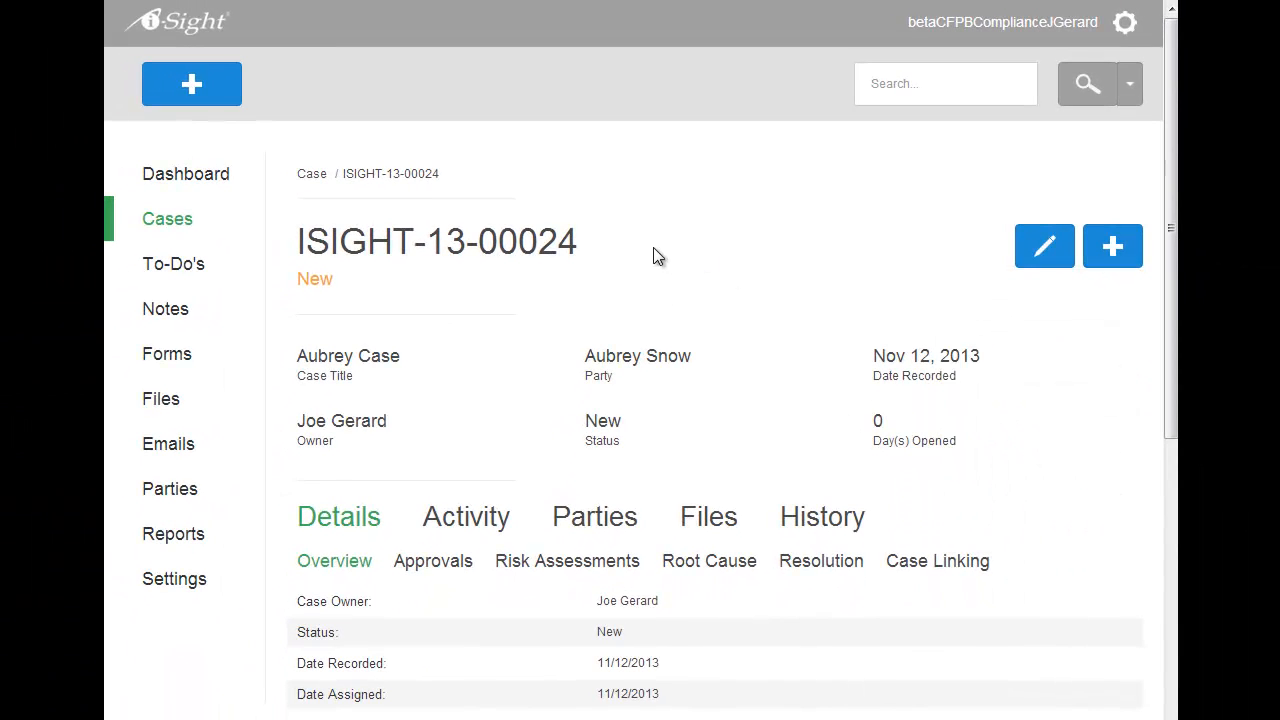
{"action": "left_click", "coordinate": [190, 216]}
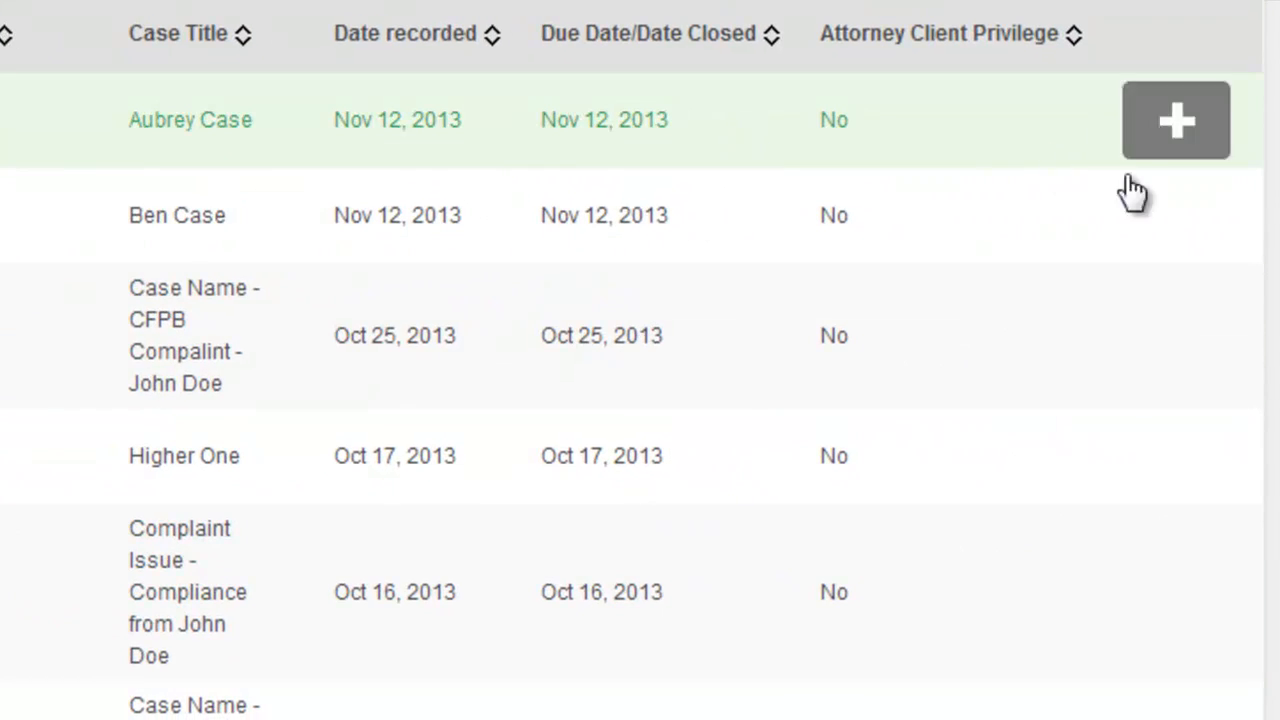
{"action": "left_click", "coordinate": [1160, 120]}
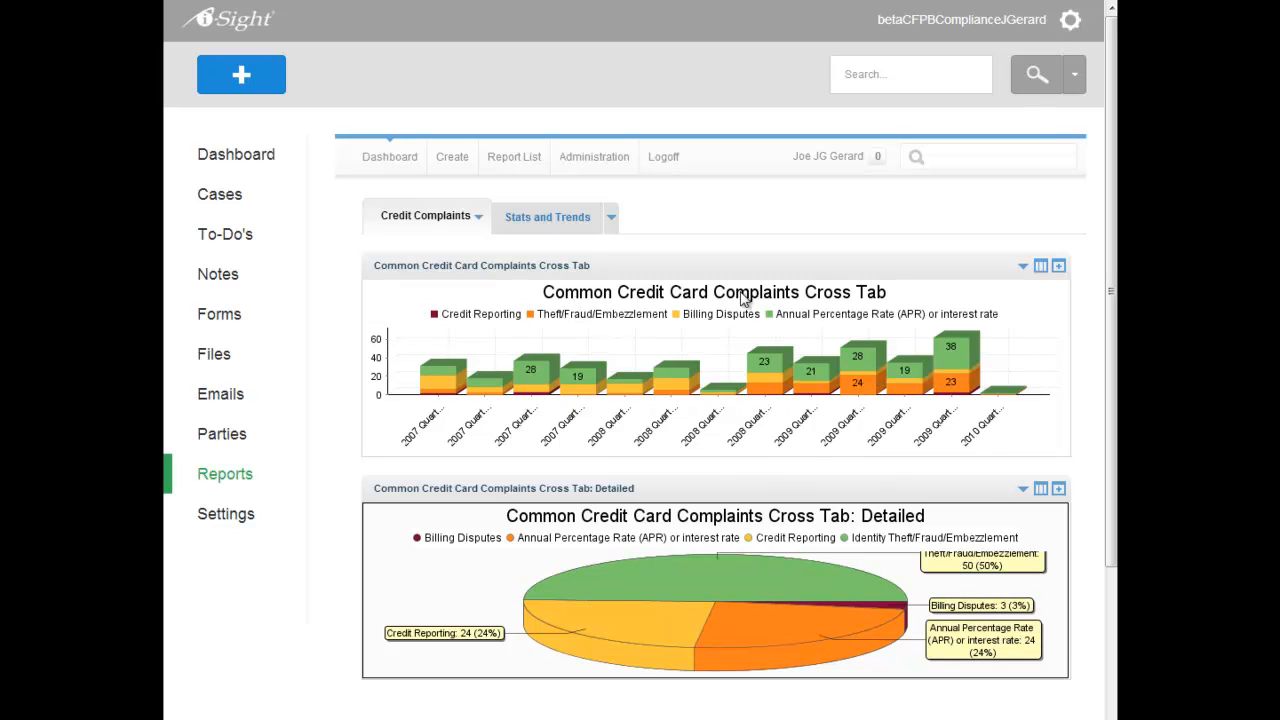
On the Stats and Trends dashboard, drill the Issue By Location chart down to the Burlington location's Theft issues, and reset the chart
{"action": "left_click", "coordinate": [549, 218]}
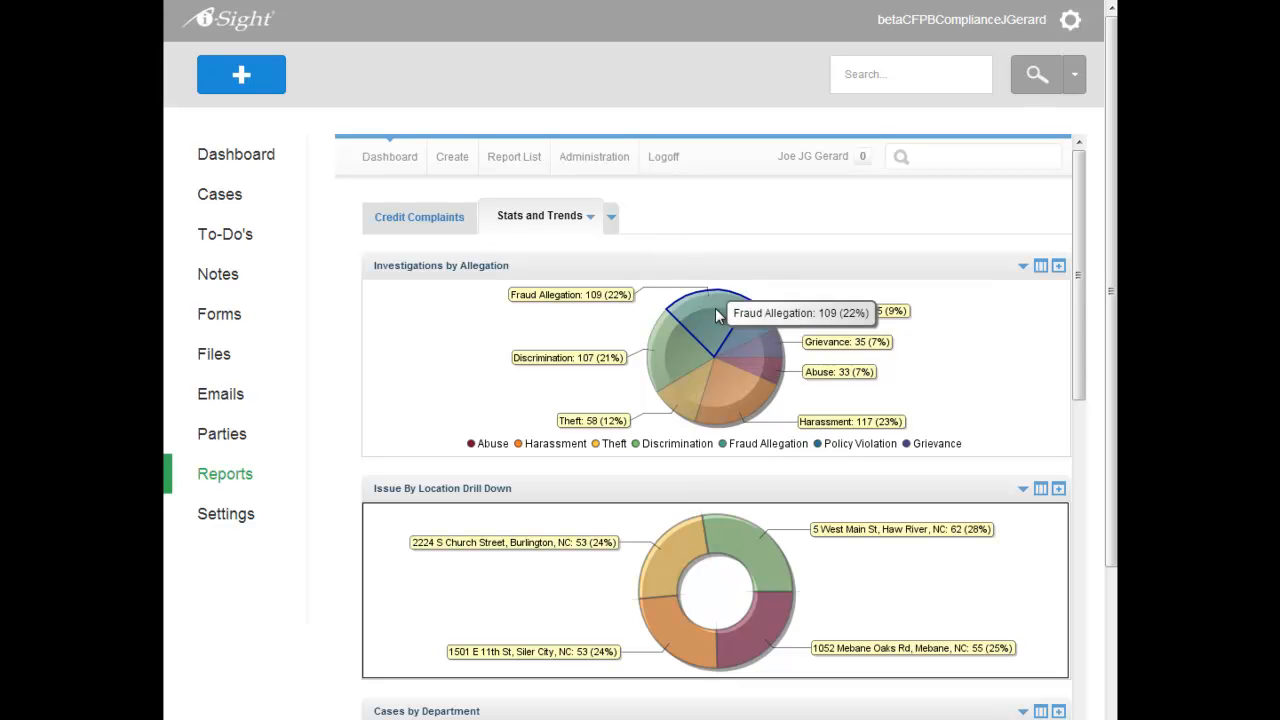
{"action": "scroll", "coordinate": [650, 390], "scroll_direction": "down", "scroll_amount": 5}
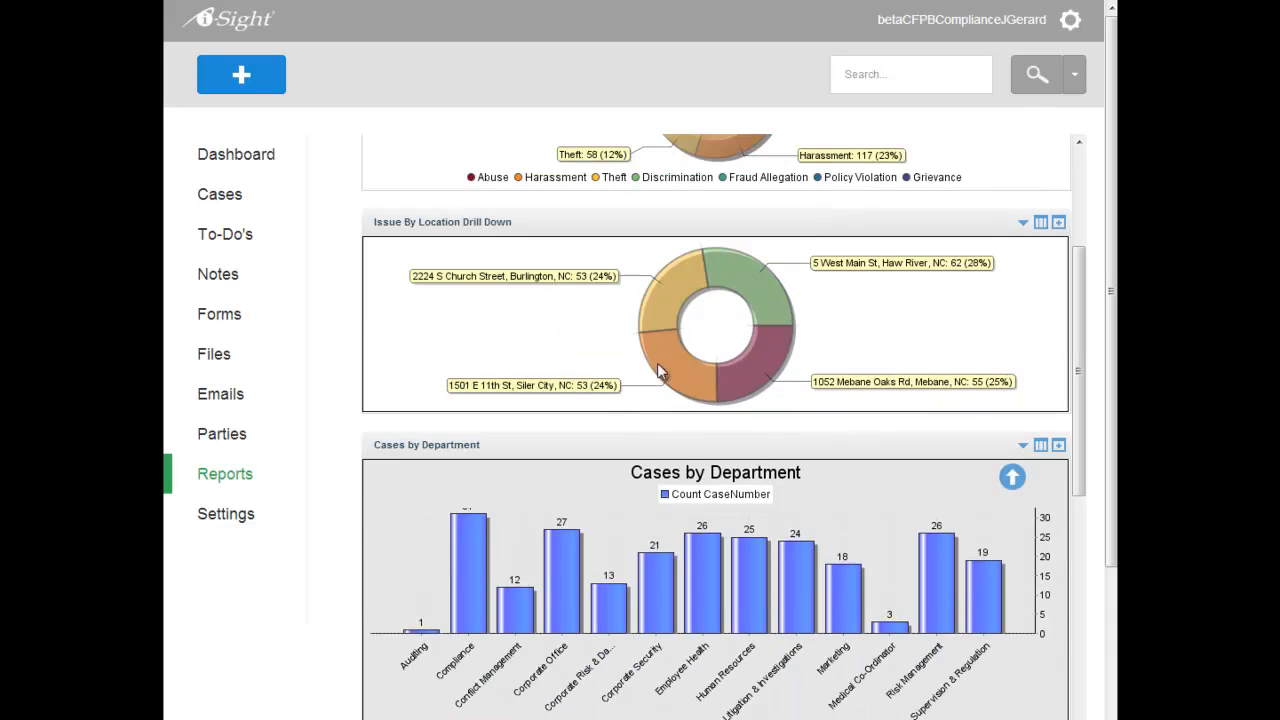
{"action": "left_click", "coordinate": [657, 314]}
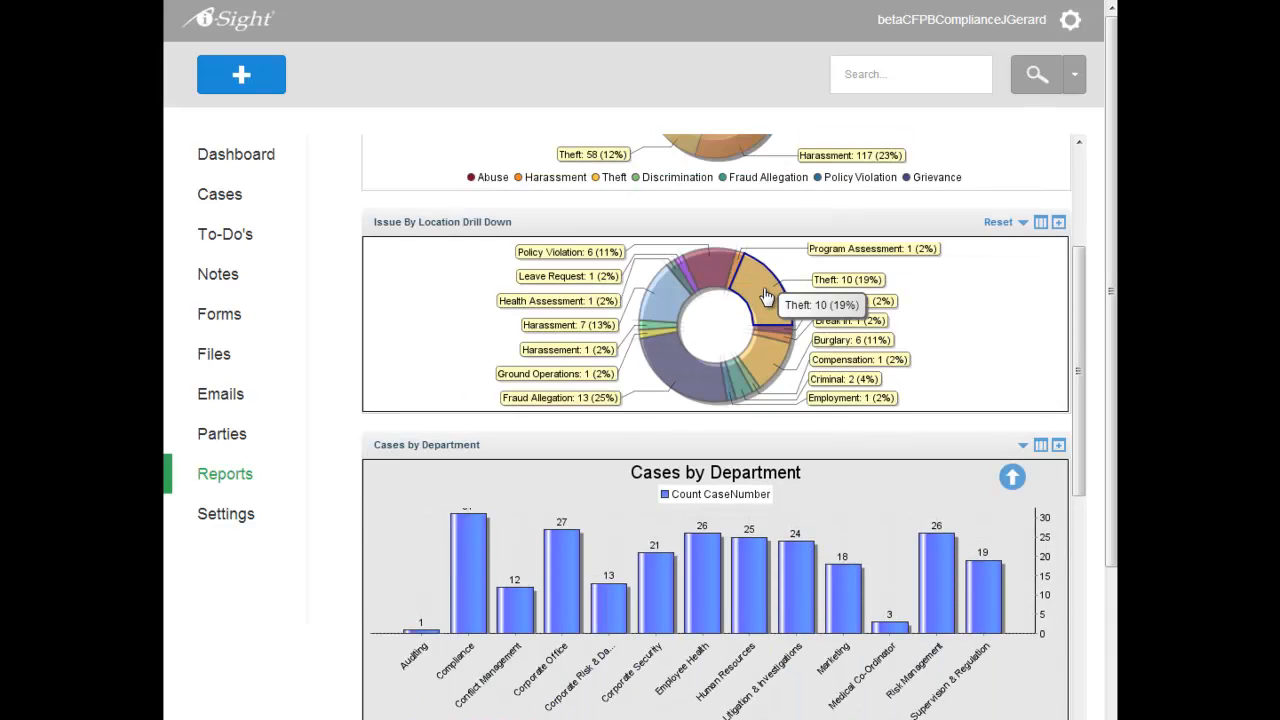
{"action": "left_click", "coordinate": [766, 297]}
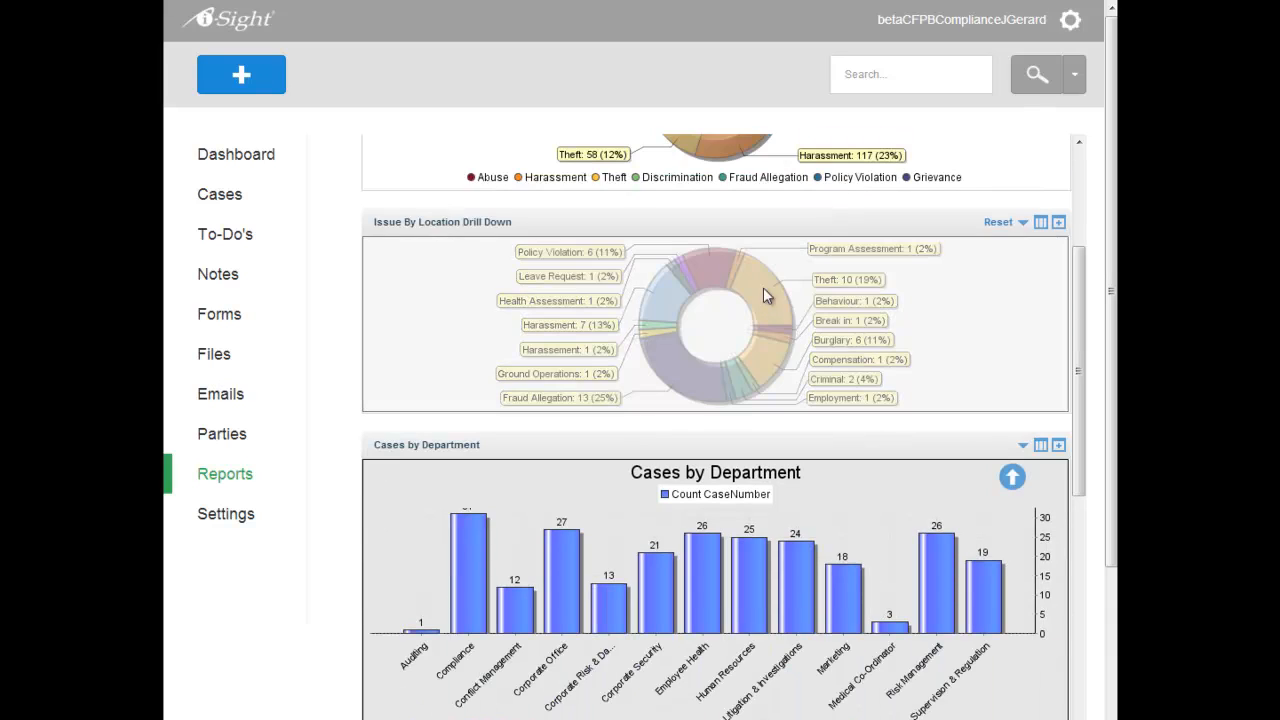
{"action": "left_click", "coordinate": [997, 223]}
Examine the Cases by Department, Cases By Month, High Priority Issues and Resolution Outcomes charts on the dashboard
{"action": "scroll", "coordinate": [800, 468], "scroll_direction": "down", "scroll_amount": 2}
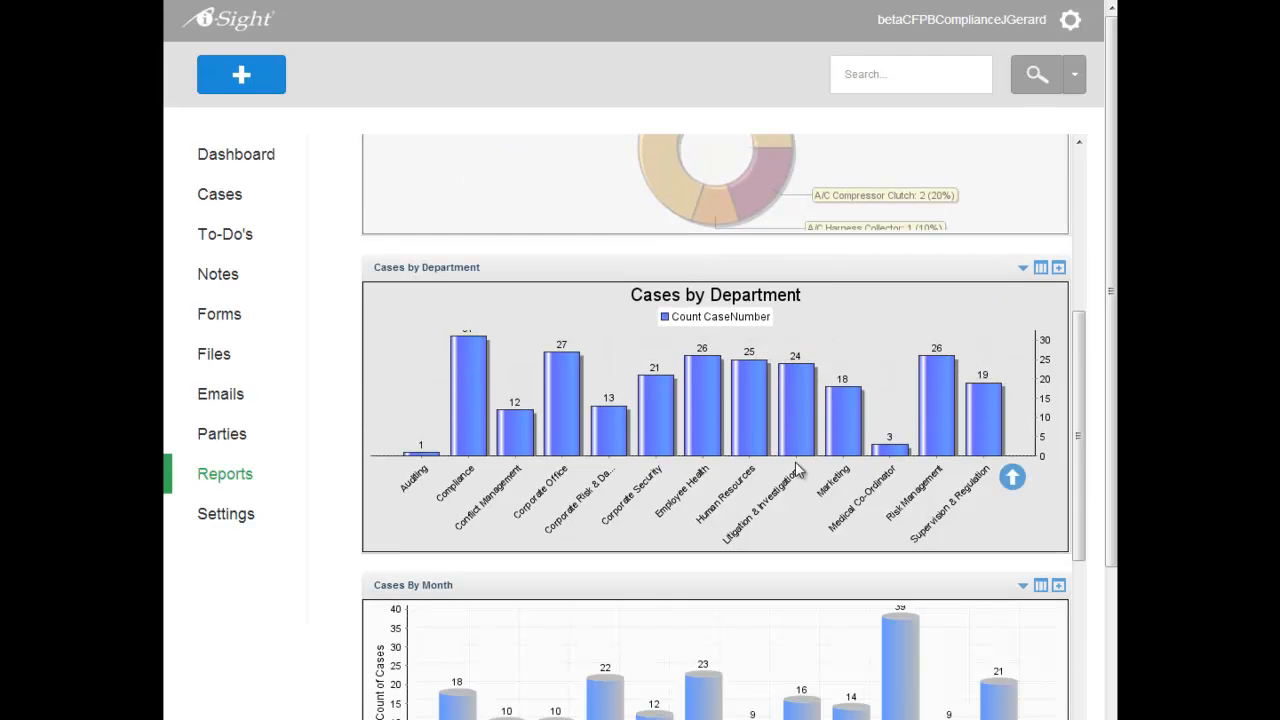
{"action": "scroll", "coordinate": [690, 425], "scroll_direction": "down", "scroll_amount": 4}
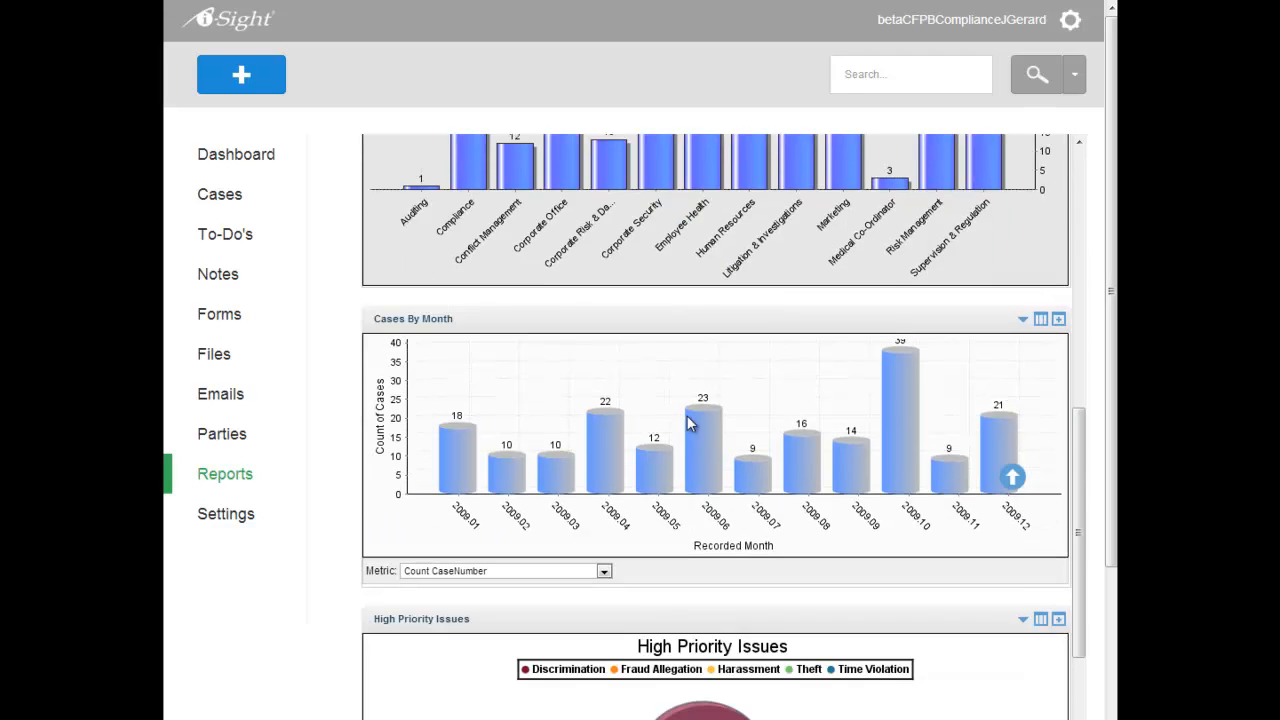
{"action": "scroll", "coordinate": [843, 410], "scroll_direction": "down", "scroll_amount": 2}
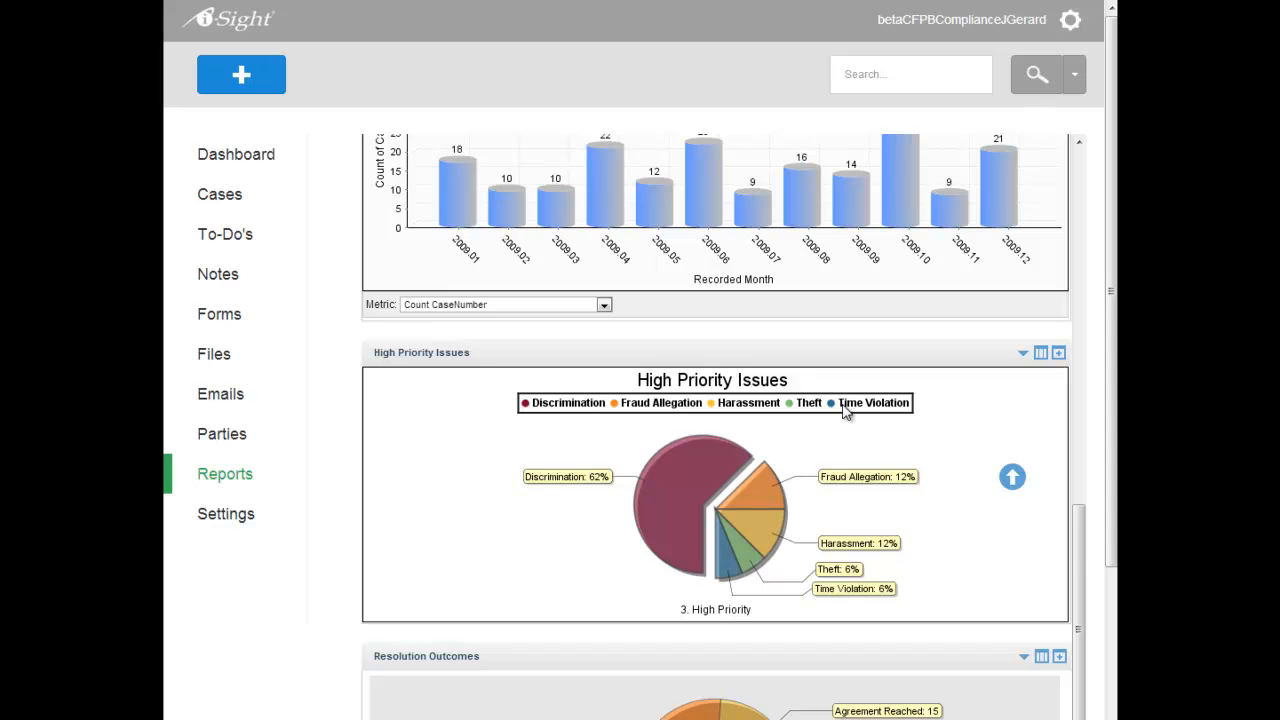
{"action": "scroll", "coordinate": [845, 410], "scroll_direction": "down", "scroll_amount": 3}
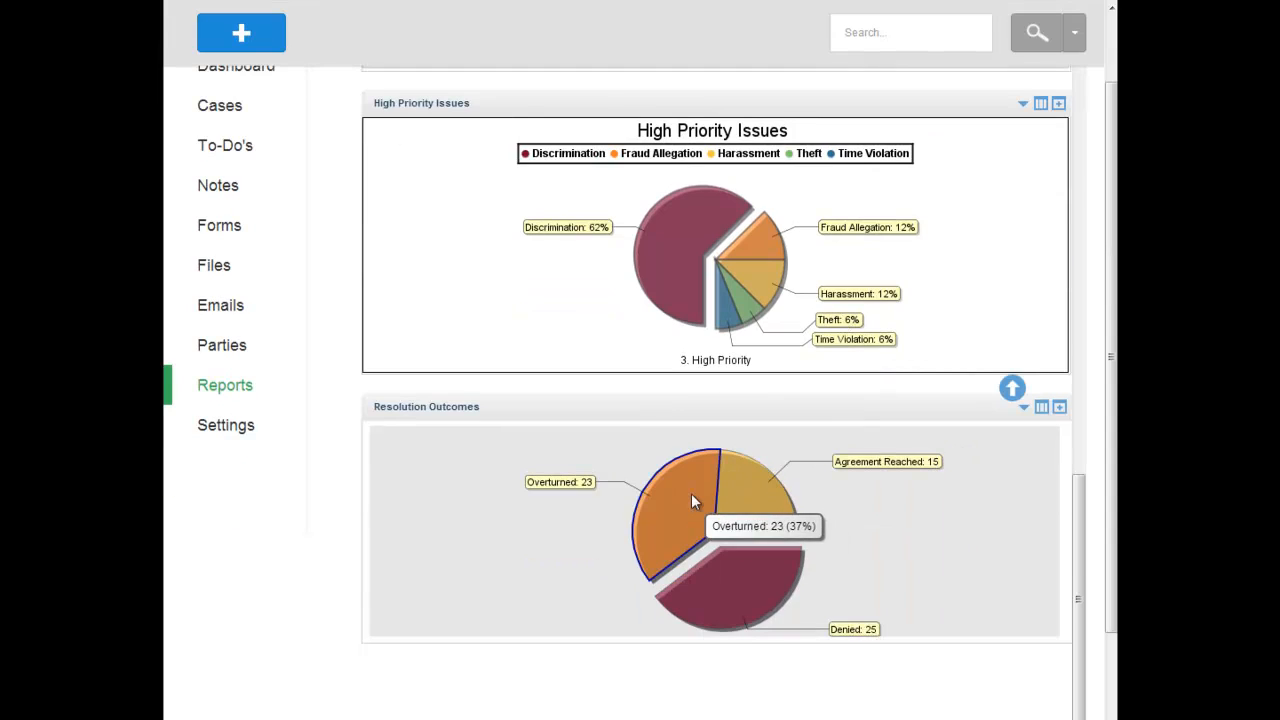
{"action": "scroll", "coordinate": [505, 500], "scroll_direction": "up", "scroll_amount": 10}
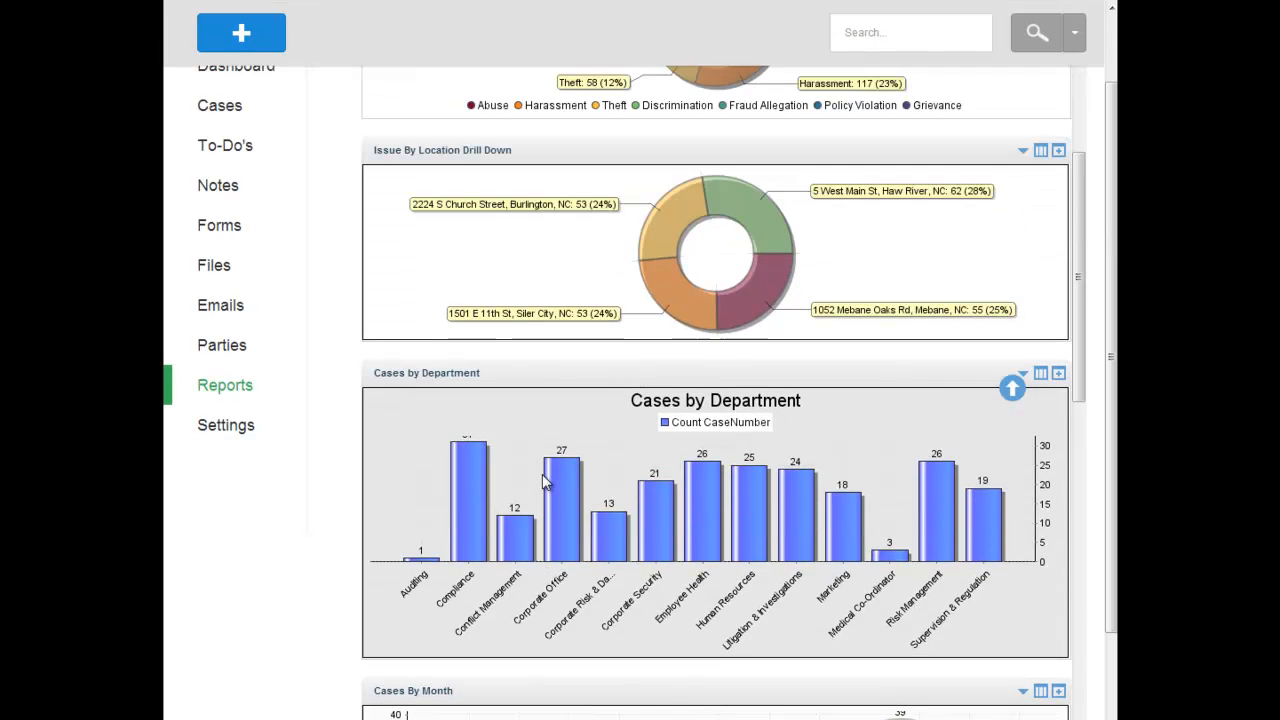
{"action": "scroll", "coordinate": [555, 460], "scroll_direction": "up", "scroll_amount": 4}
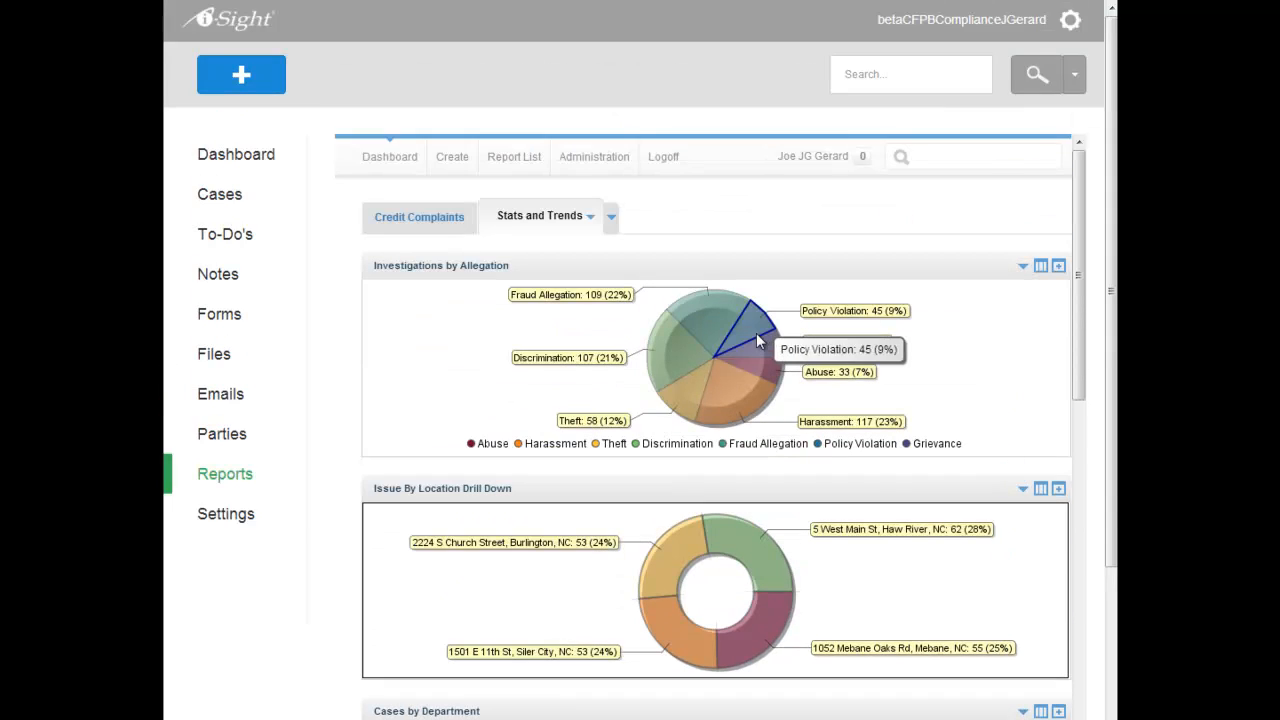
Open the full Investigations by Allegation report and look through its table of issue types and case counts
{"action": "left_click", "coordinate": [1057, 268]}
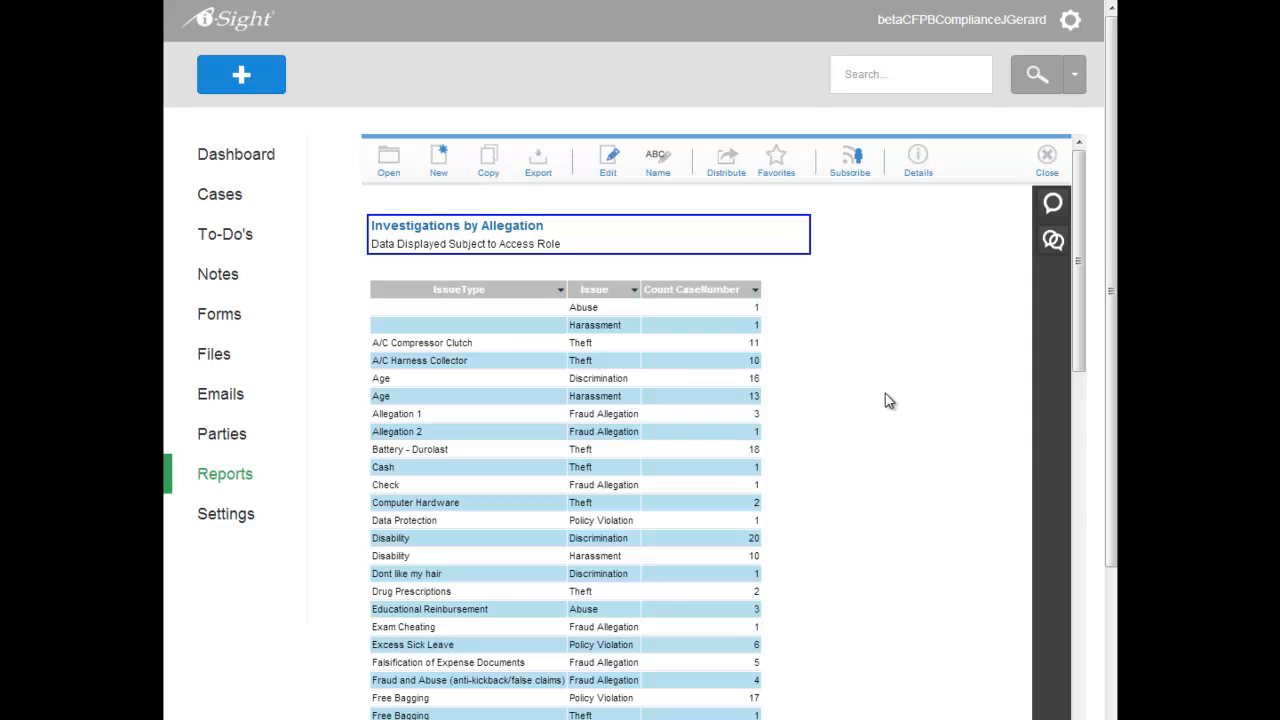
{"action": "scroll", "coordinate": [848, 454], "scroll_direction": "down", "scroll_amount": 3}
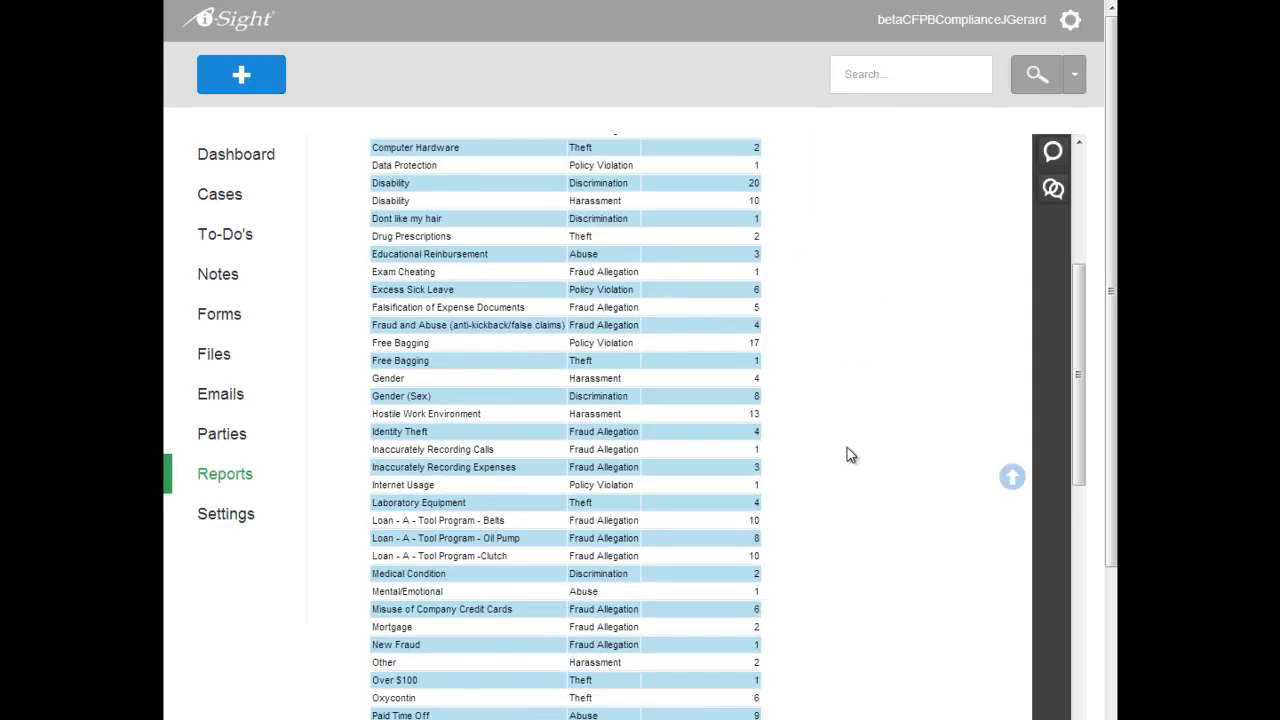
{"action": "scroll", "coordinate": [847, 448], "scroll_direction": "down", "scroll_amount": 8}
{"action": "scroll", "coordinate": [678, 449], "scroll_direction": "up", "scroll_amount": 8}
{"action": "scroll", "coordinate": [677, 448], "scroll_direction": "up", "scroll_amount": 3}
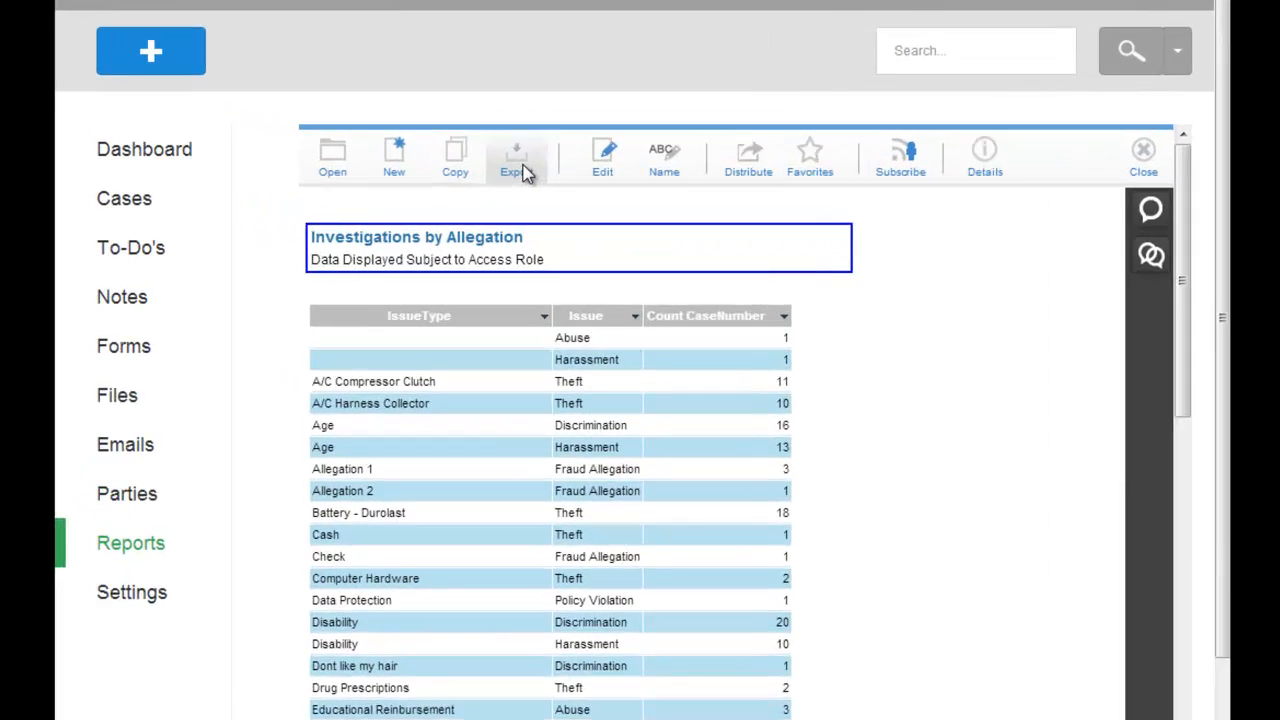
Review the report's export formats and its distribution options, including the report URL, without exporting or sending it
{"action": "left_click", "coordinate": [528, 172]}
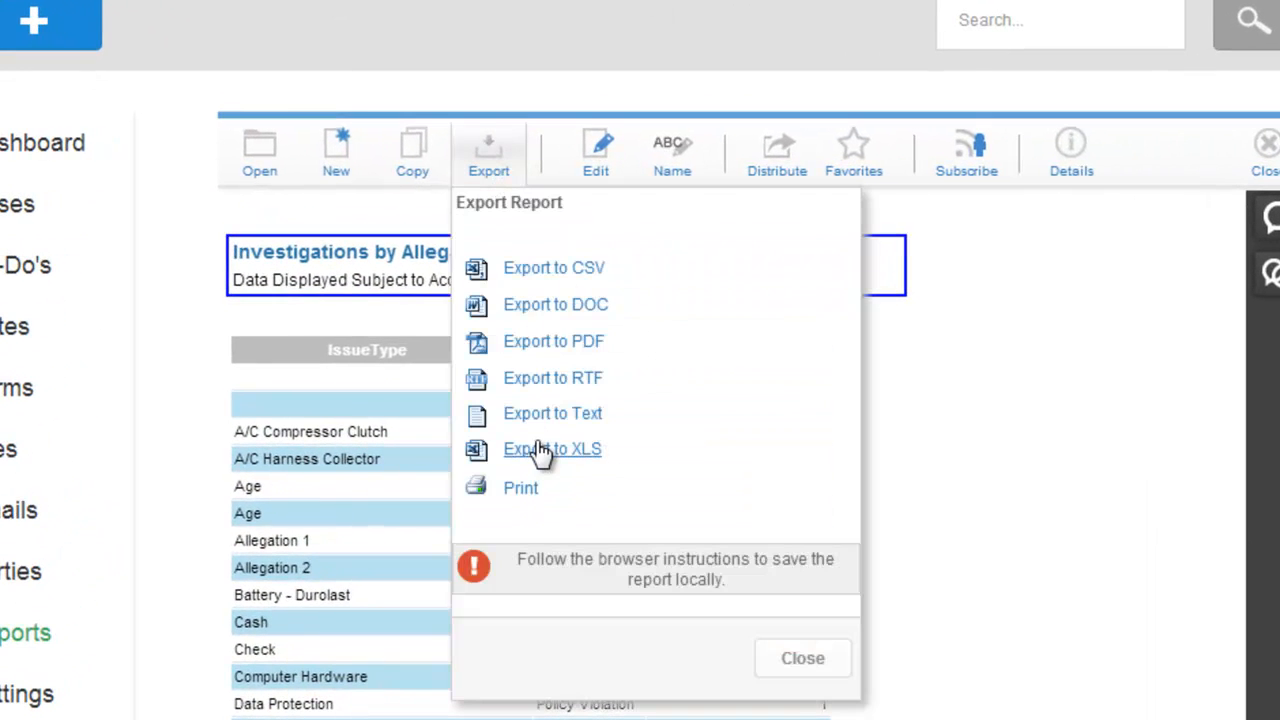
{"action": "left_click", "coordinate": [867, 350]}
{"action": "left_click", "coordinate": [794, 175]}
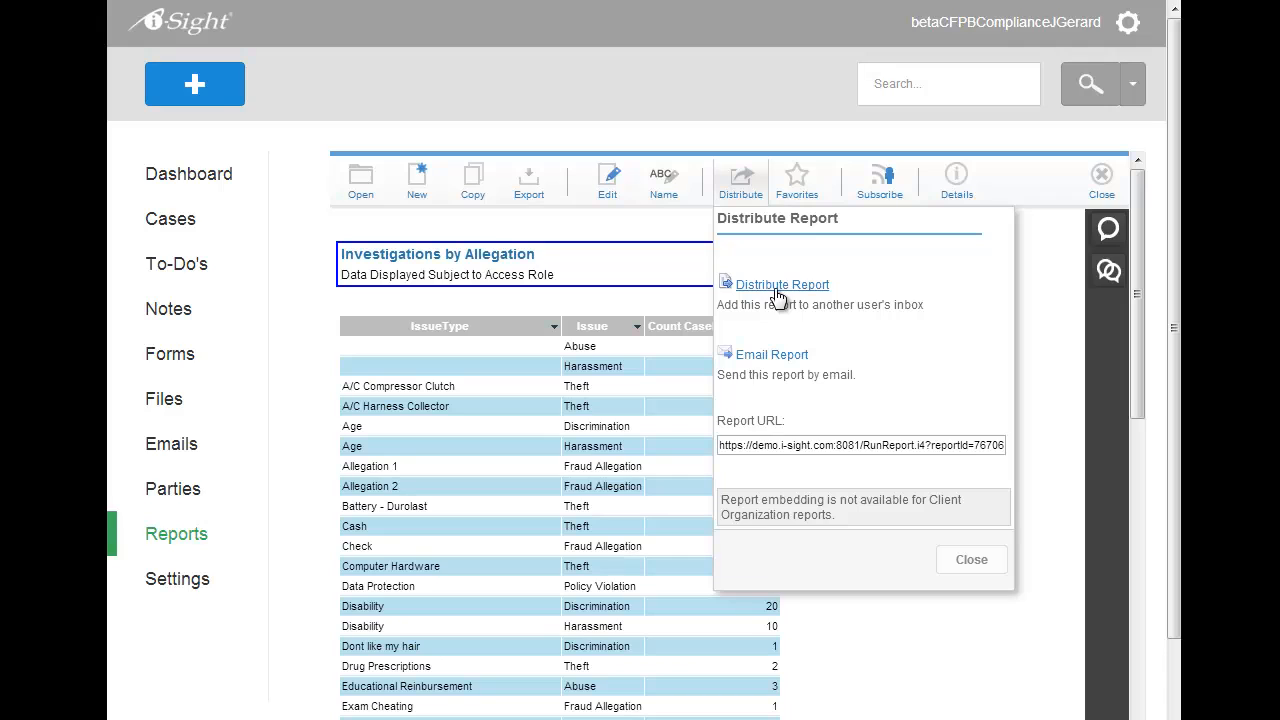
{"action": "left_click_drag", "start_coordinate": [733, 446], "coordinate": [938, 437]}
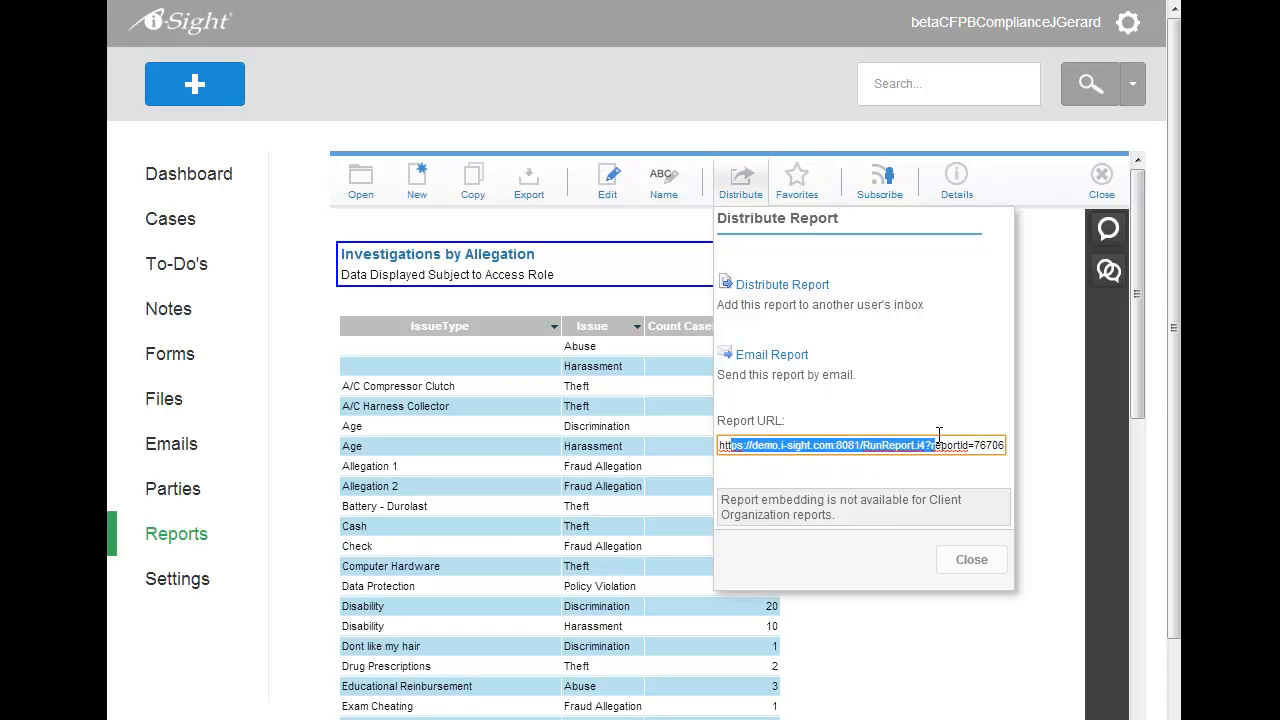
{"action": "left_click", "coordinate": [887, 398]}
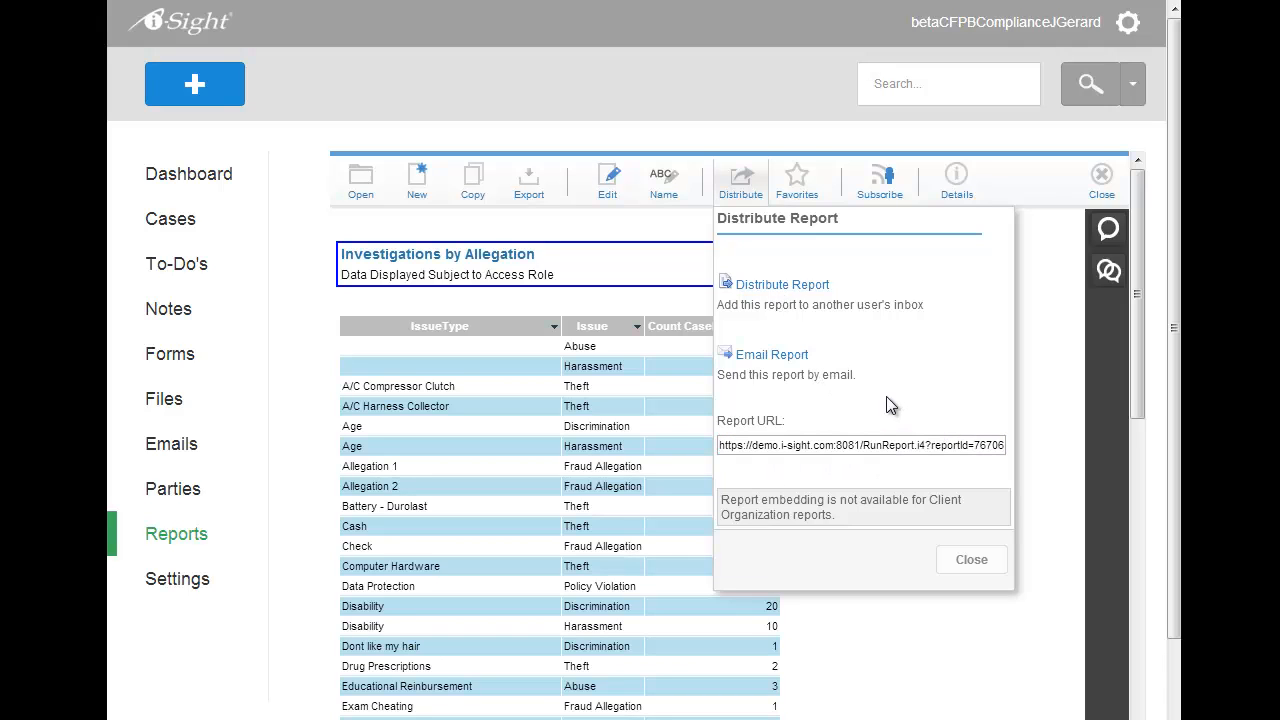
{"action": "left_click", "coordinate": [968, 559]}
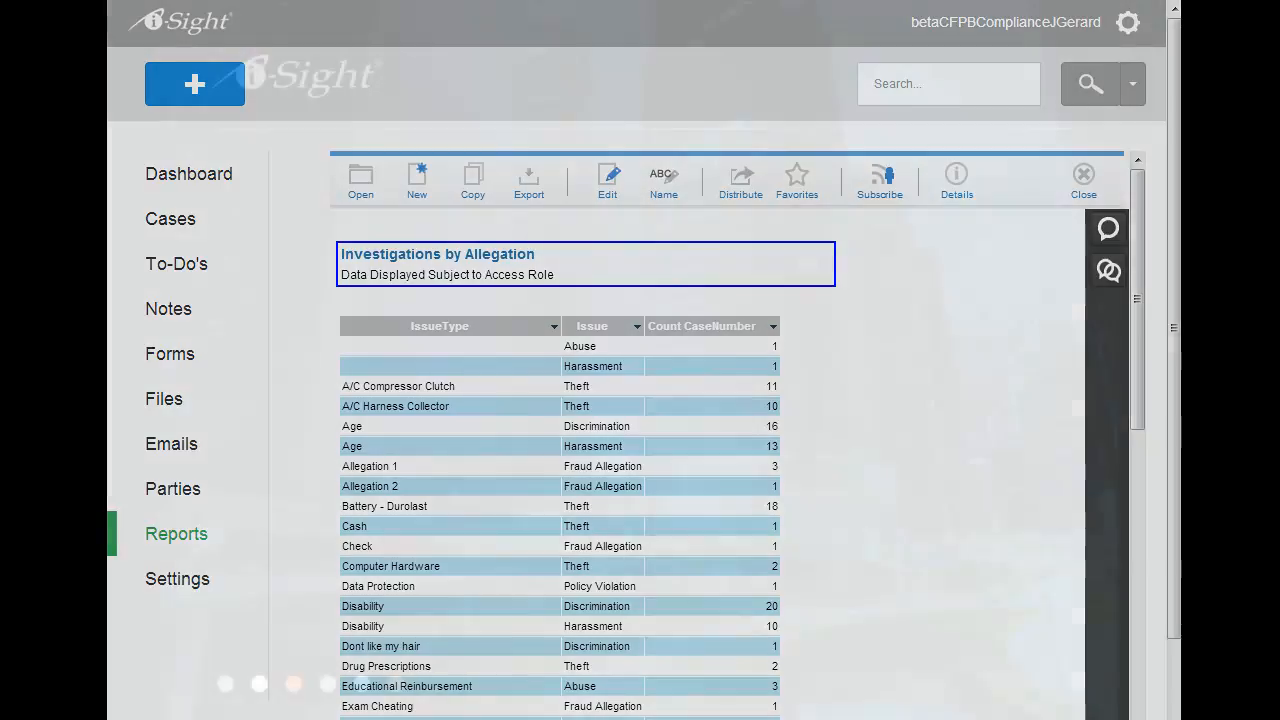